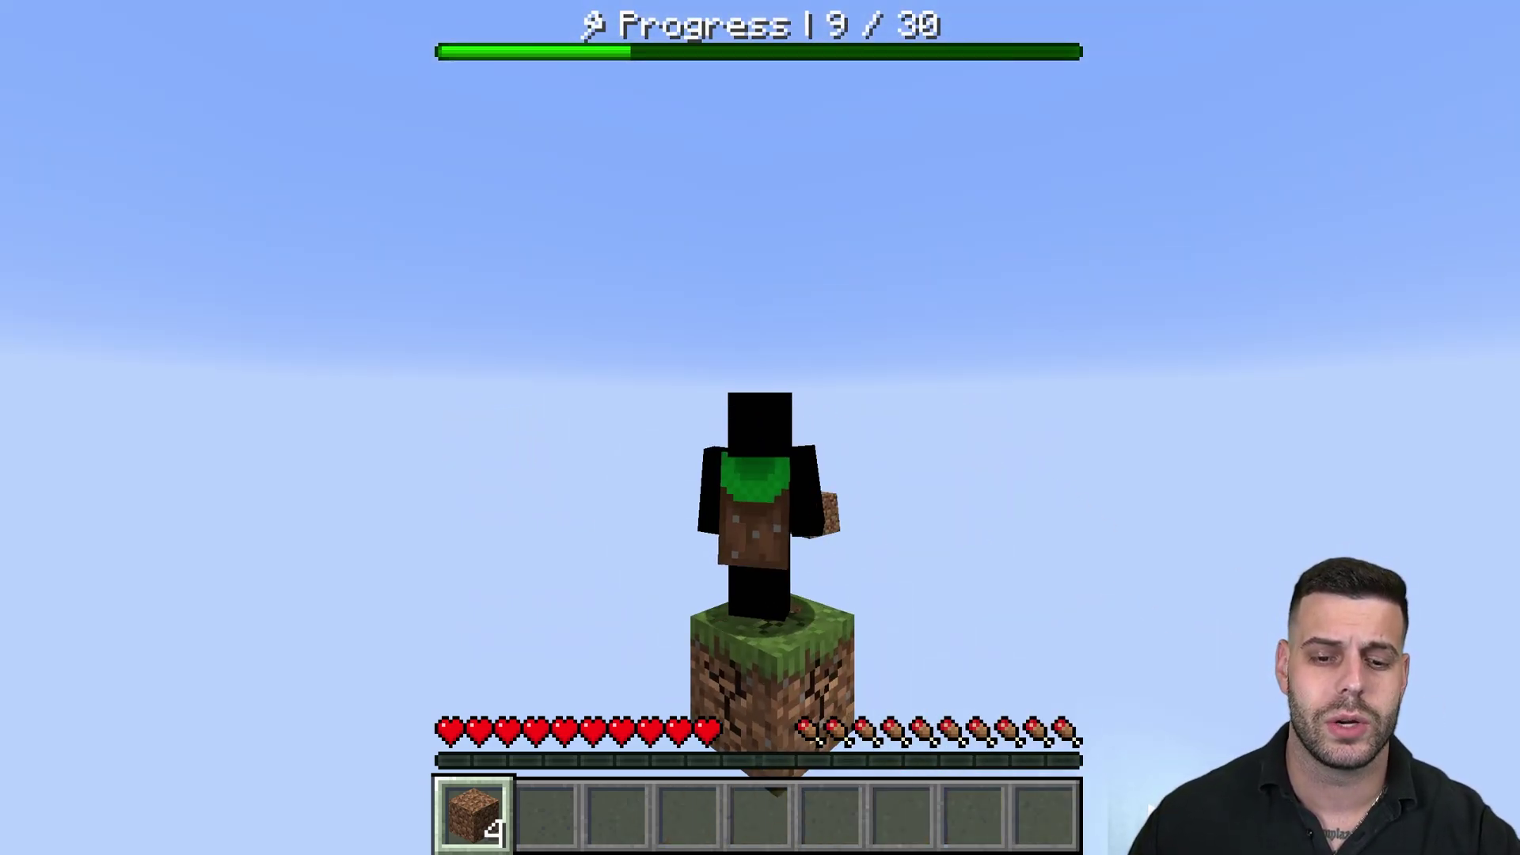
{"action": "key", "text": "F5"}
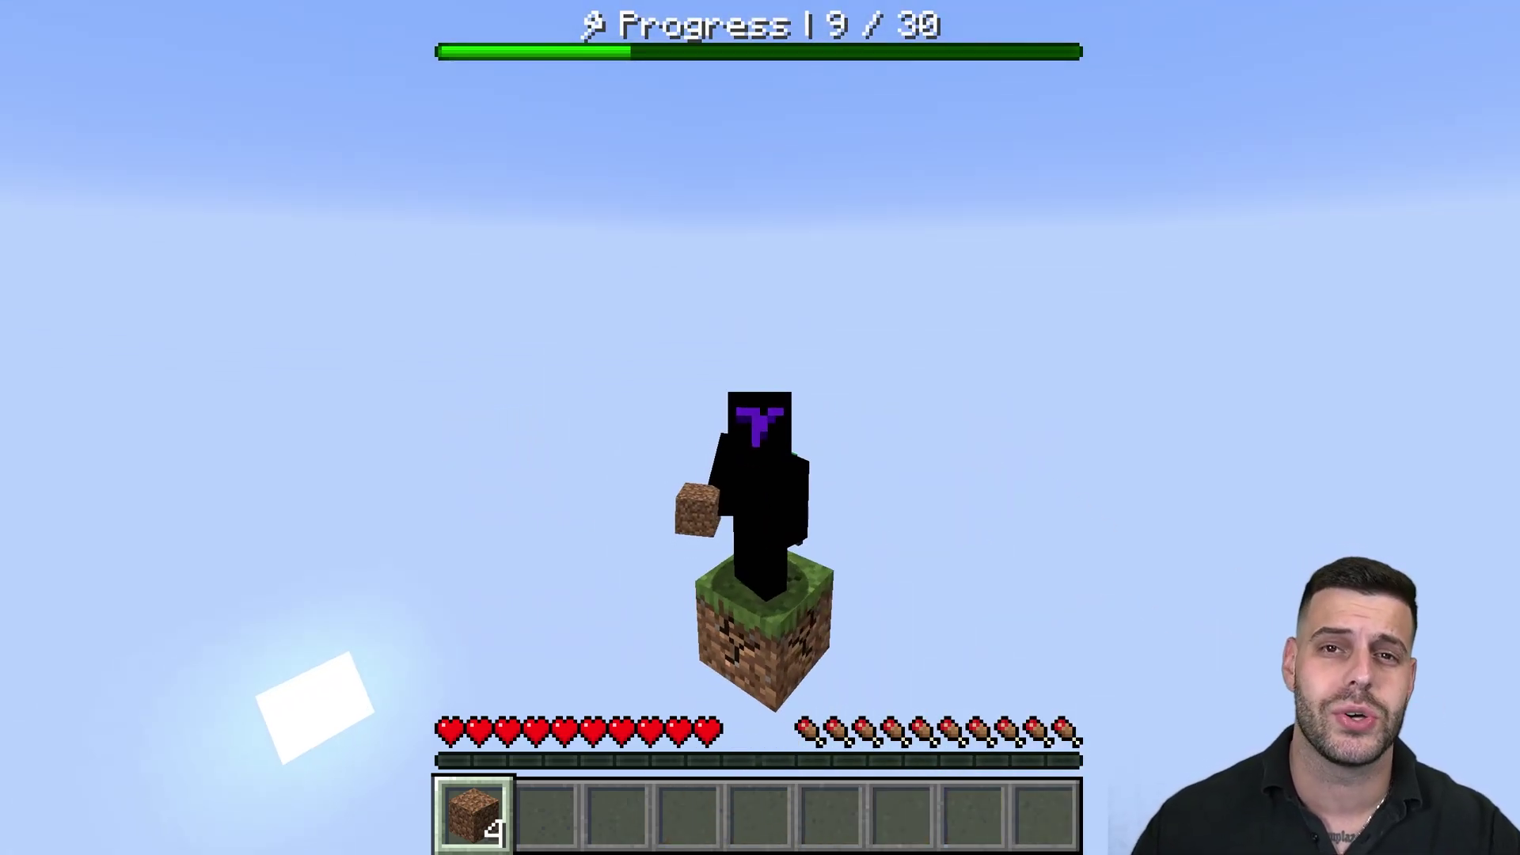
{"action": "key", "text": "space"}
{"action": "key", "text": "space"}
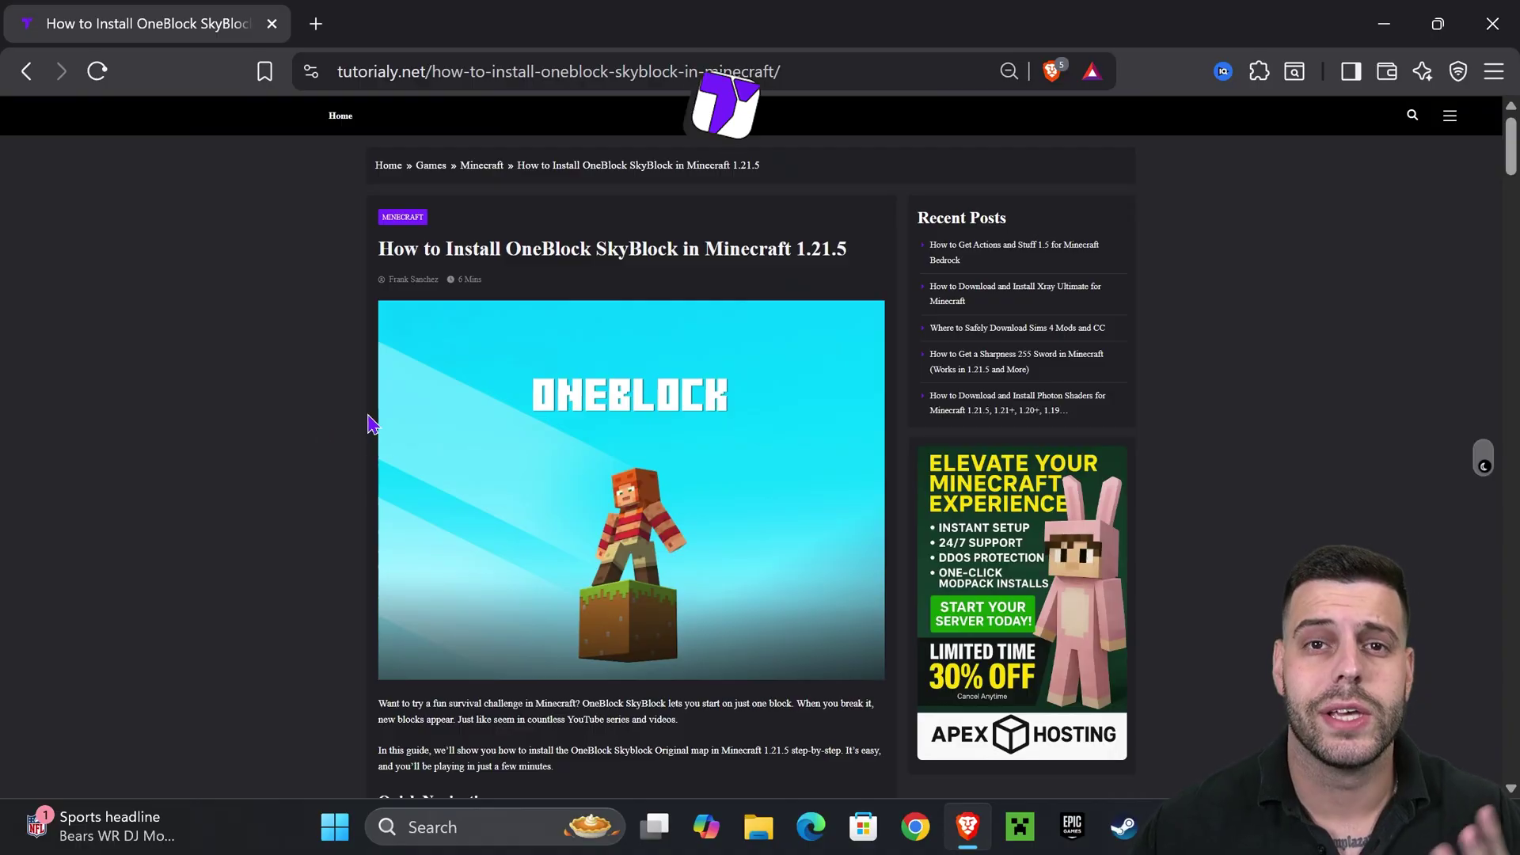
Step: Open the OneBlock download page on CurseForge from Step 1 of the OneBlock SkyBlock installation guide
{"action": "scroll", "coordinate": [790, 401], "scroll_direction": "down", "scroll_amount": 9}
{"action": "scroll", "coordinate": [791, 400], "scroll_direction": "up", "scroll_amount": 6}
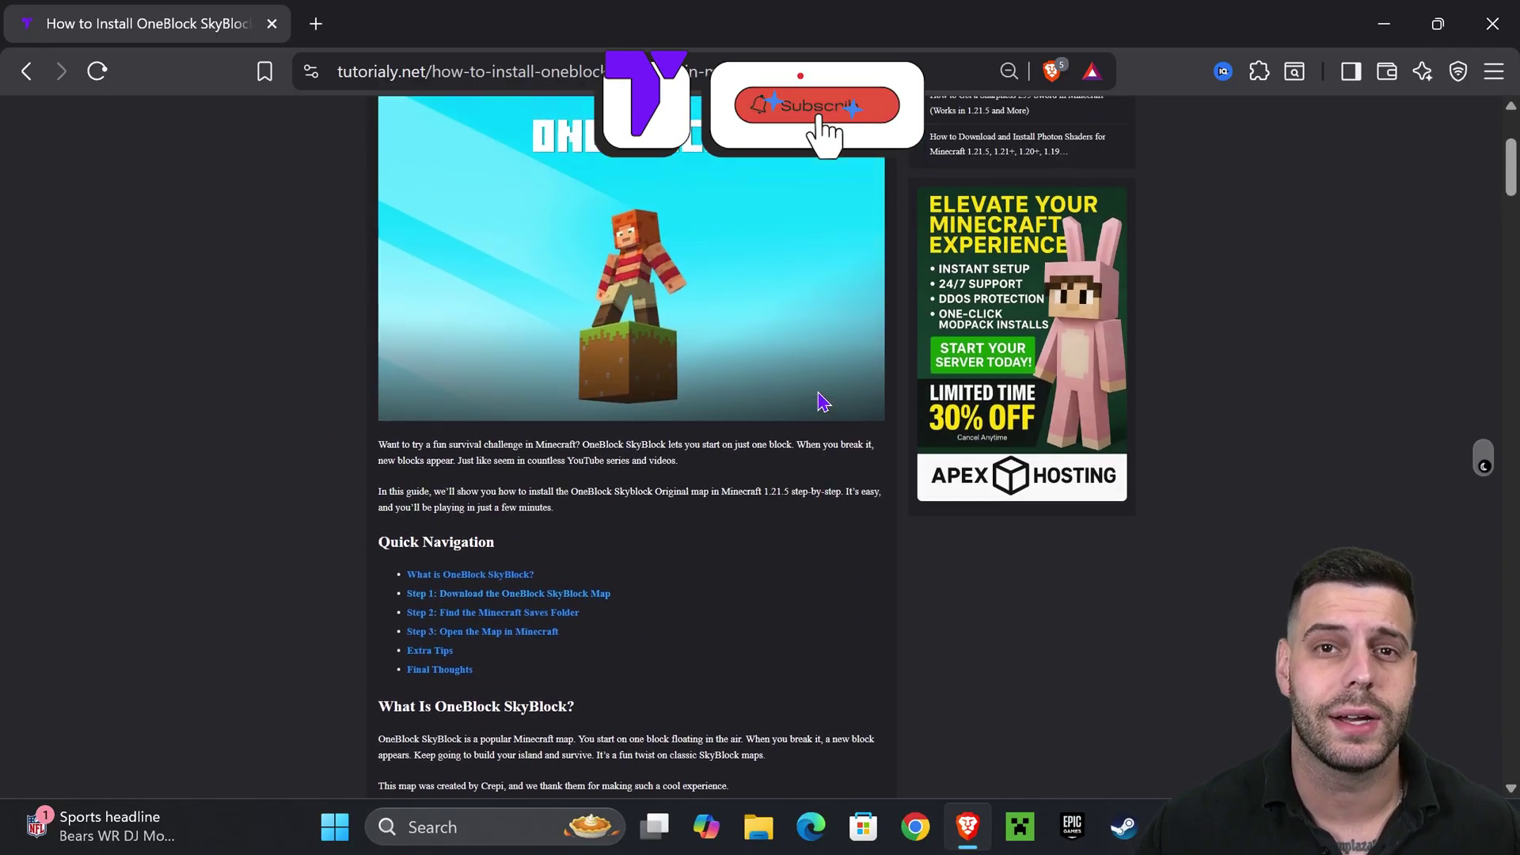
{"action": "scroll", "coordinate": [803, 394], "scroll_direction": "down", "scroll_amount": 20}
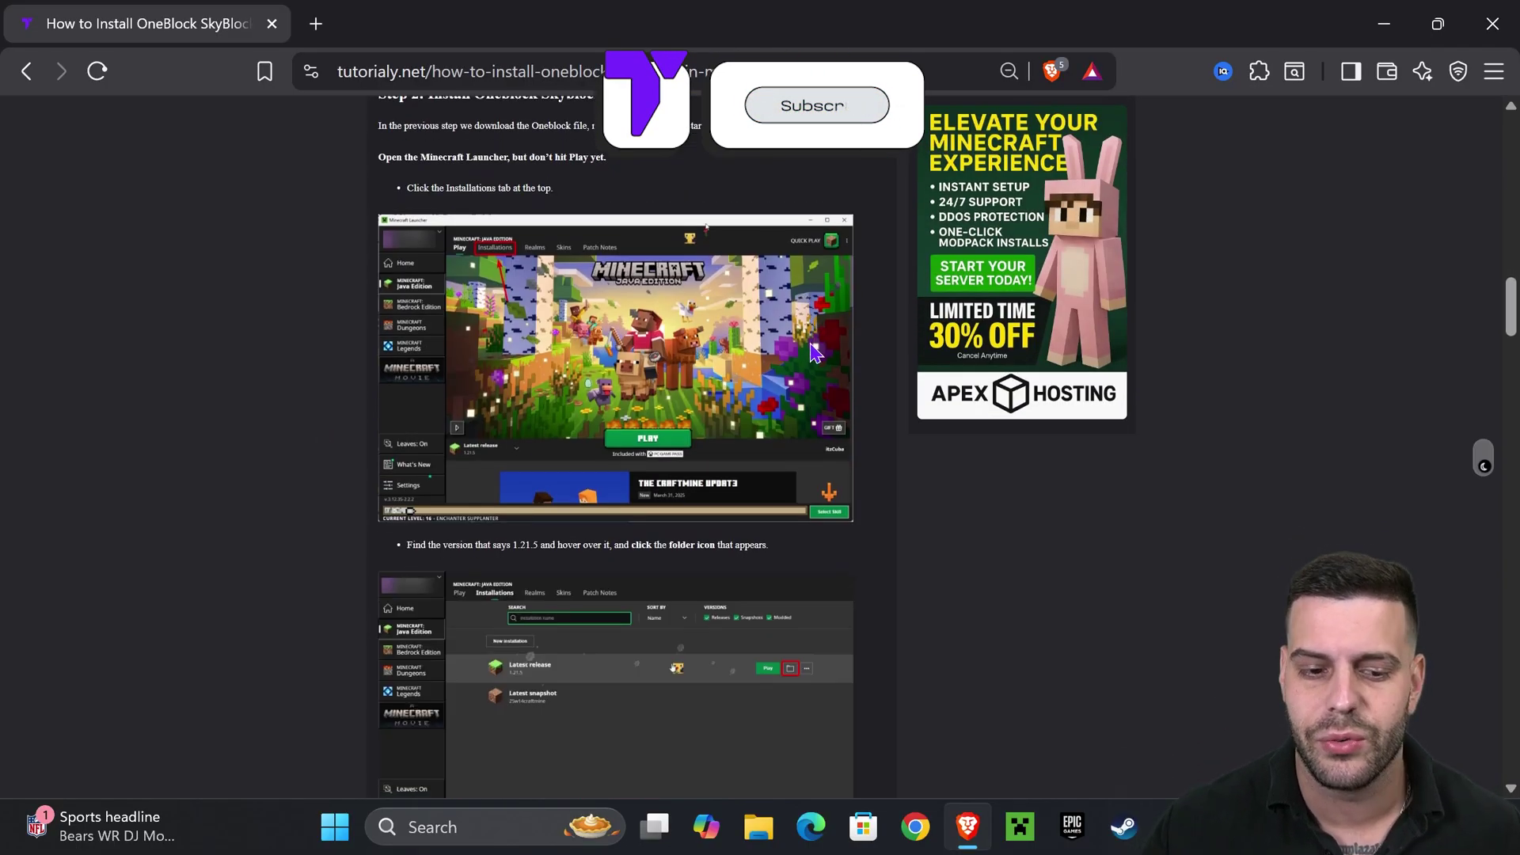
{"action": "scroll", "coordinate": [814, 352], "scroll_direction": "up", "scroll_amount": 20}
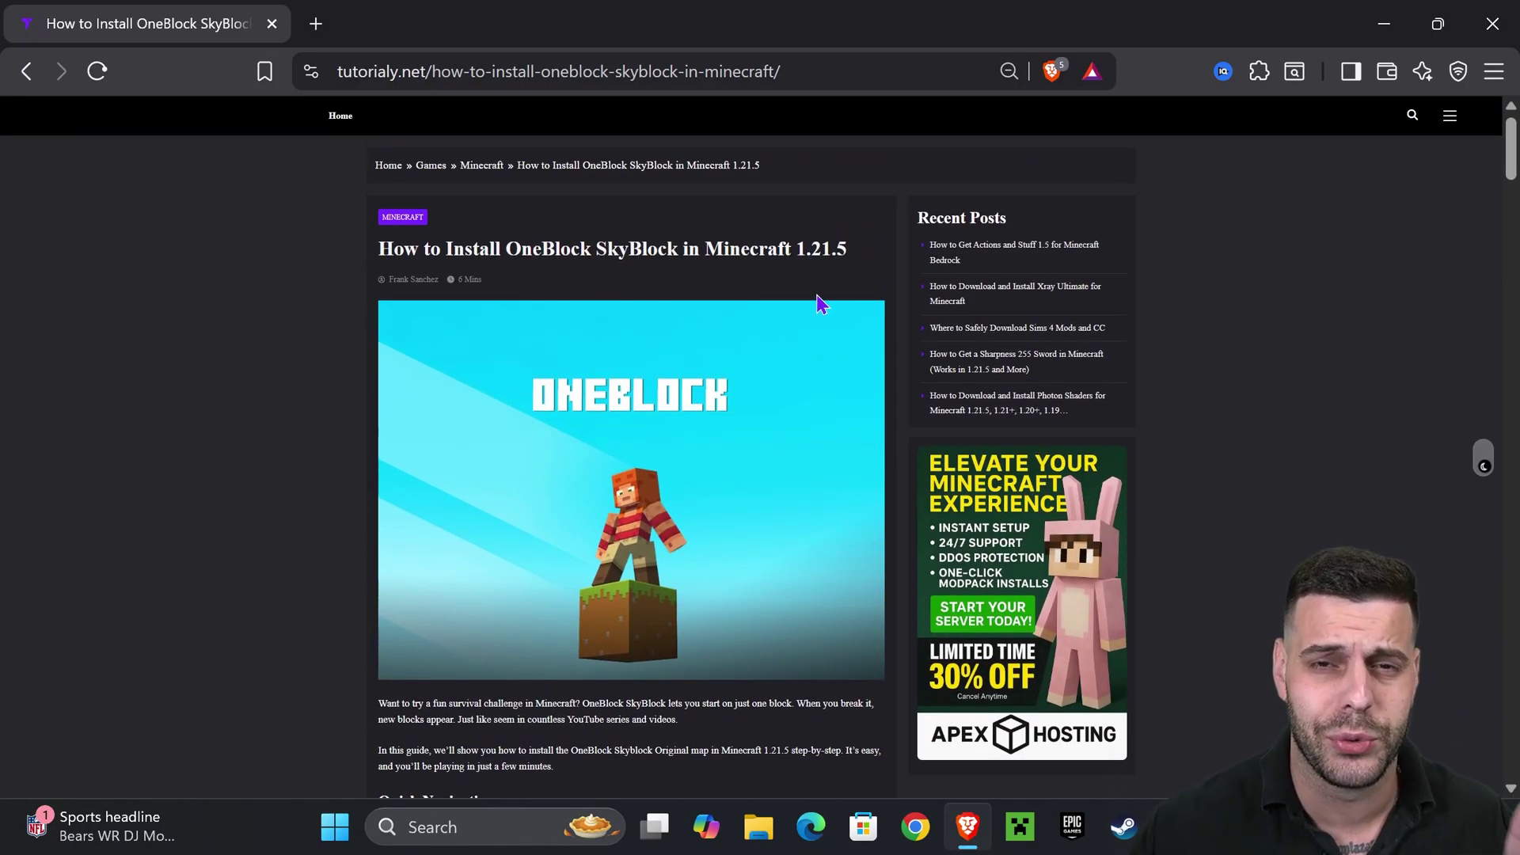
{"action": "scroll", "coordinate": [815, 294], "scroll_direction": "down", "scroll_amount": 6}
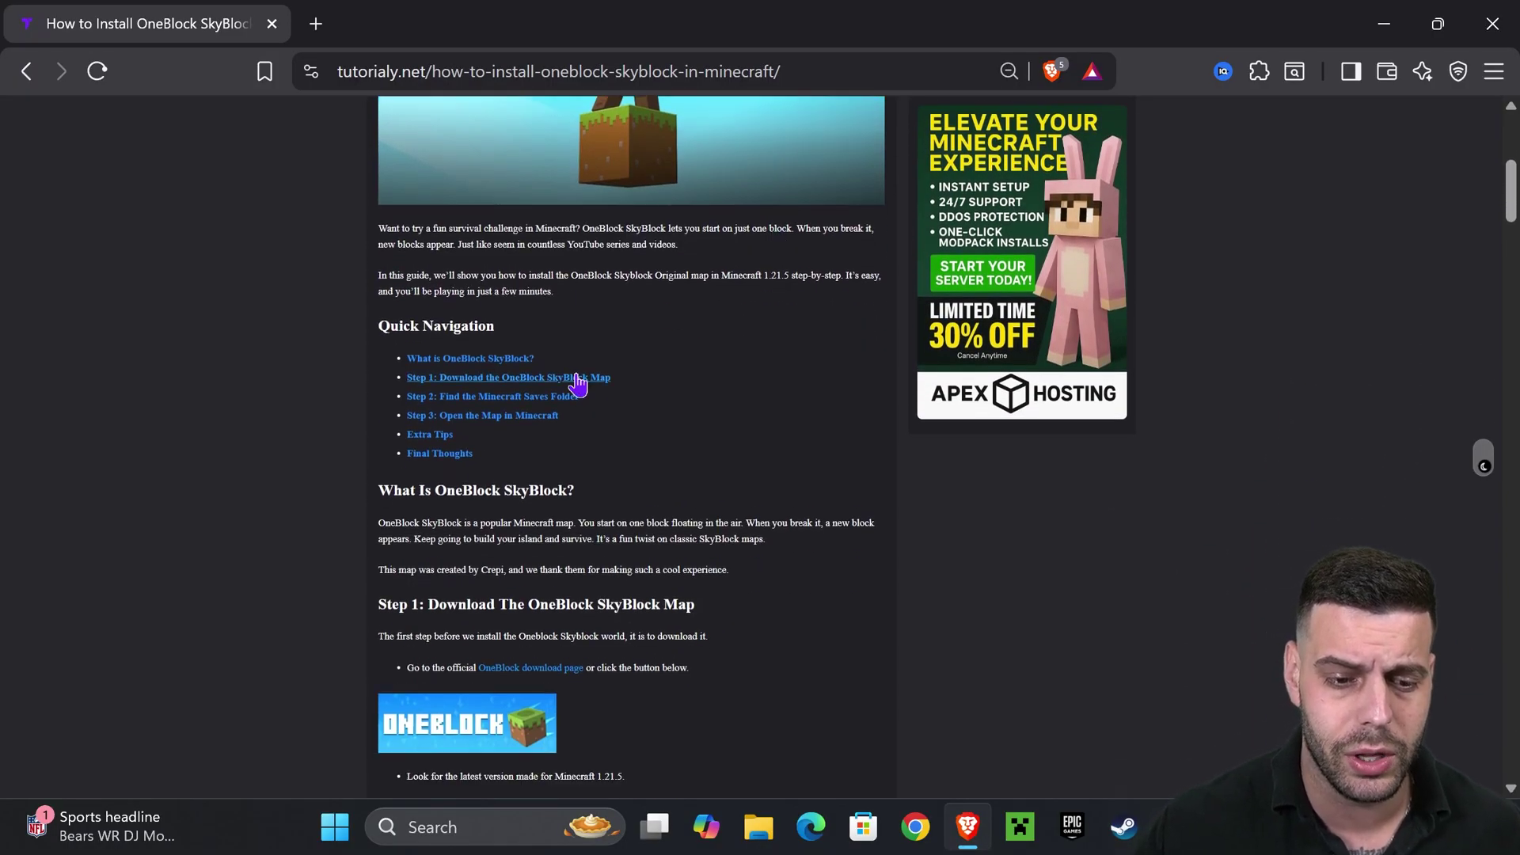
{"action": "left_click", "coordinate": [577, 383]}
{"action": "left_click", "coordinate": [507, 234]}
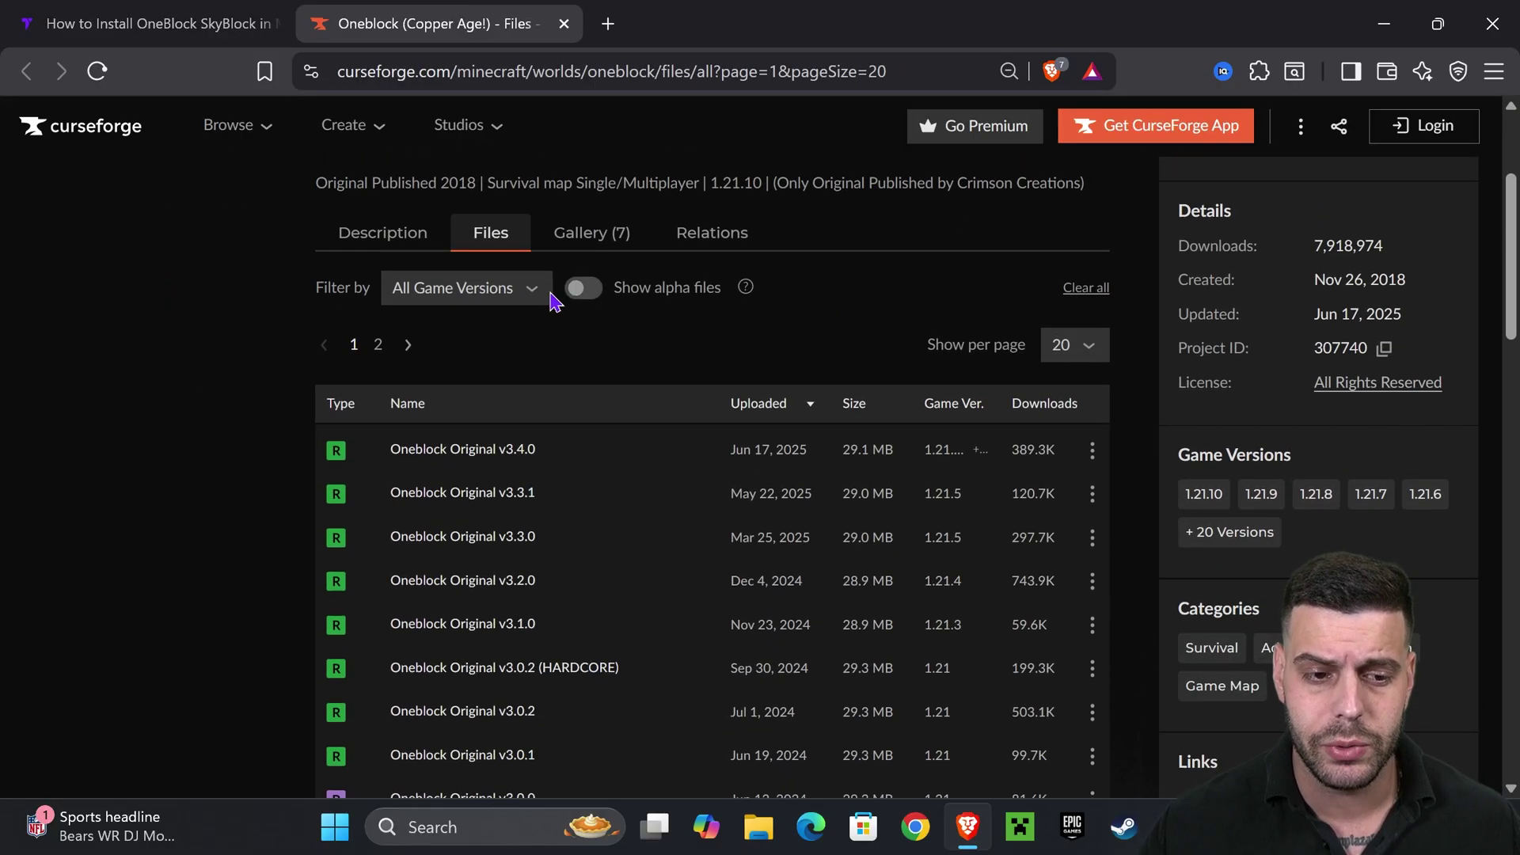
Step: Filter the Oneblock files by game version 1.21.10 and download Oneblock Original v3.4.0 to the Downloads folder
{"action": "left_click", "coordinate": [522, 289]}
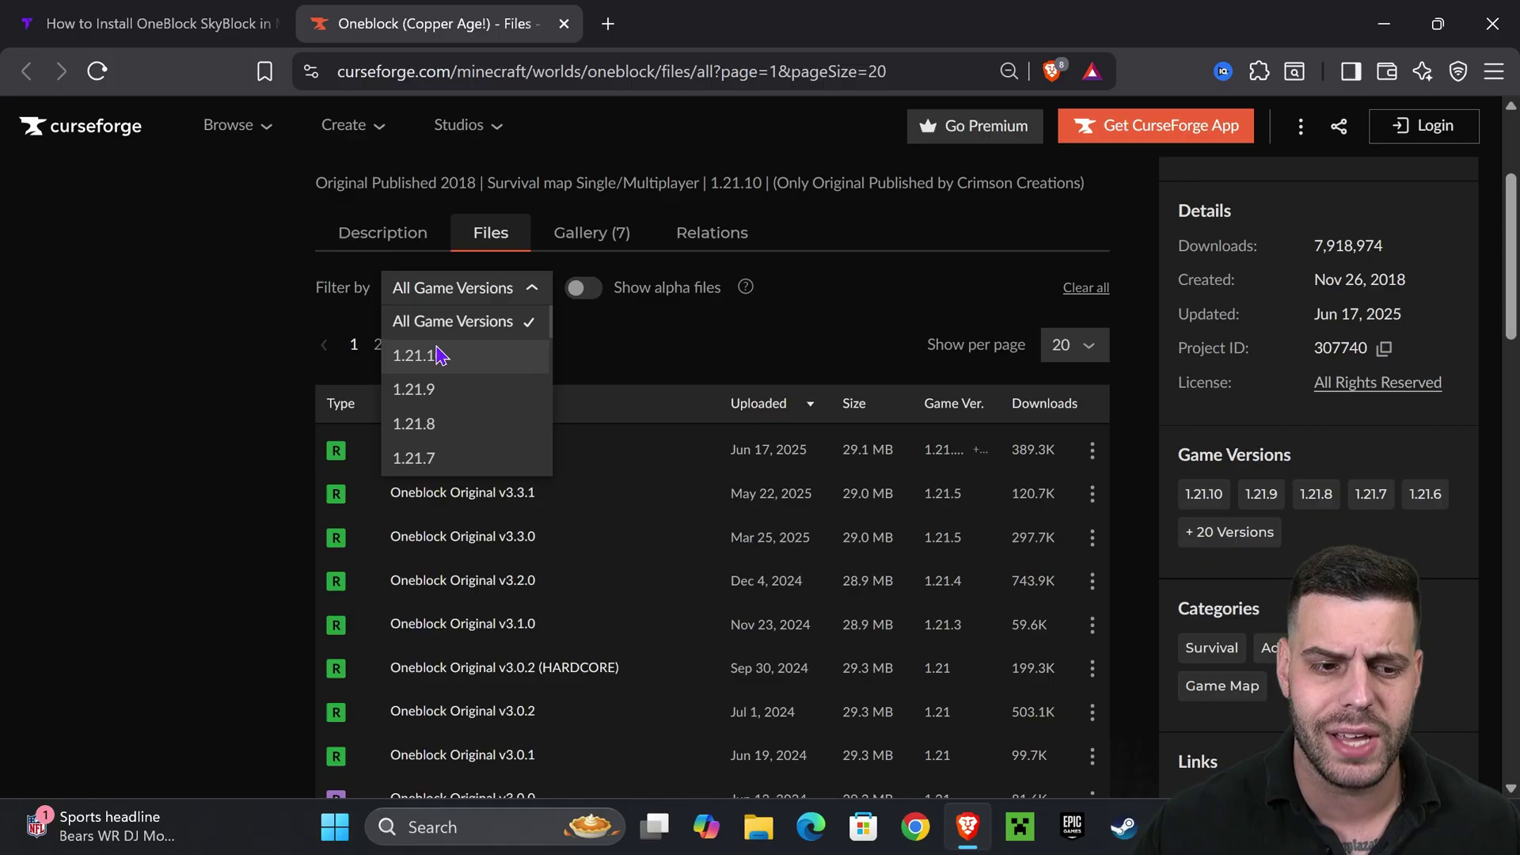
{"action": "left_click", "coordinate": [438, 357]}
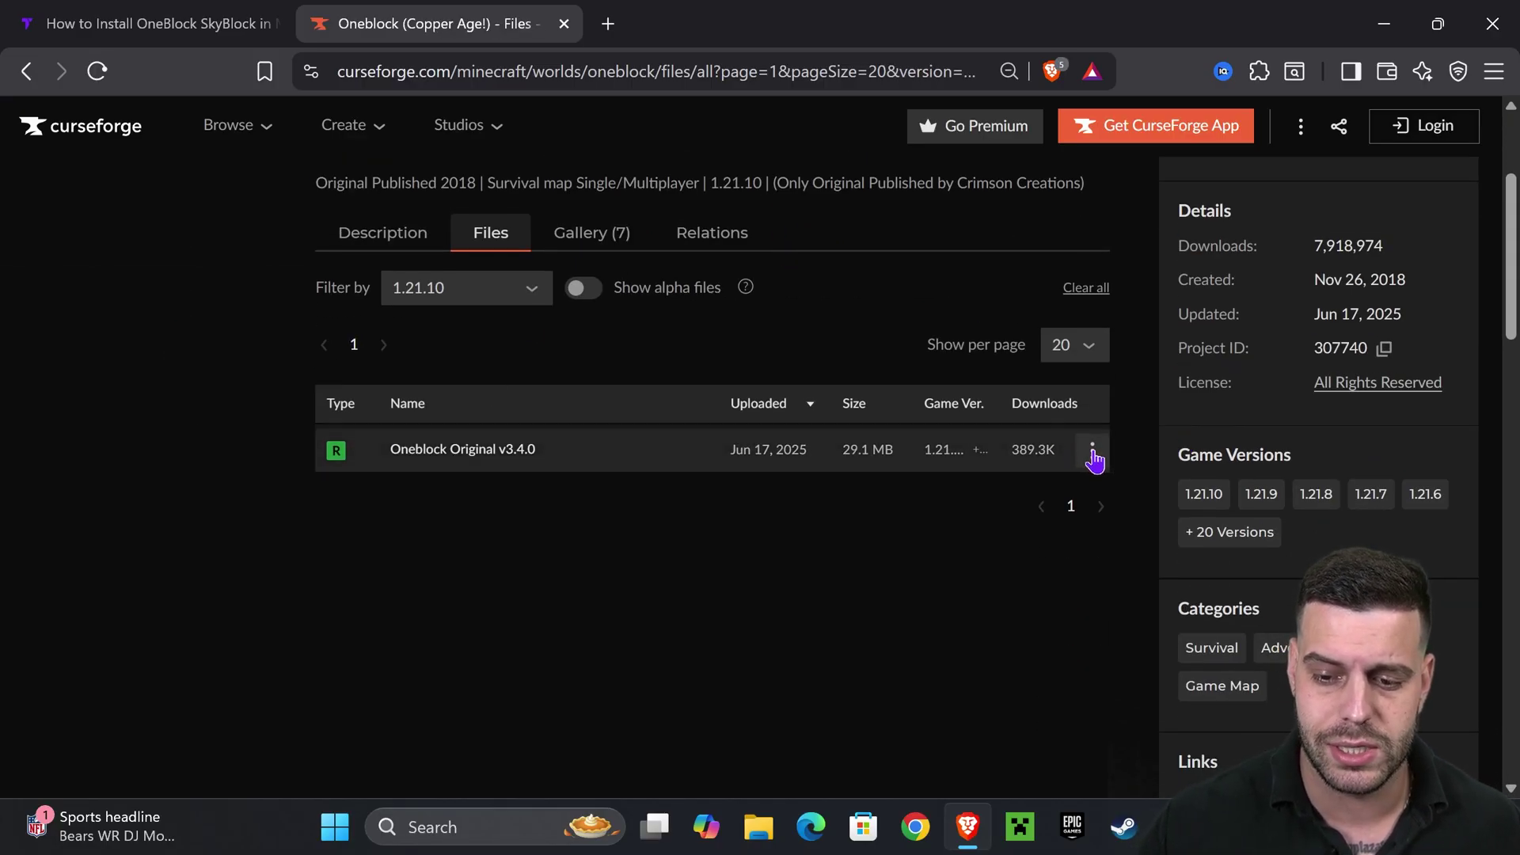
{"action": "left_click", "coordinate": [1093, 454]}
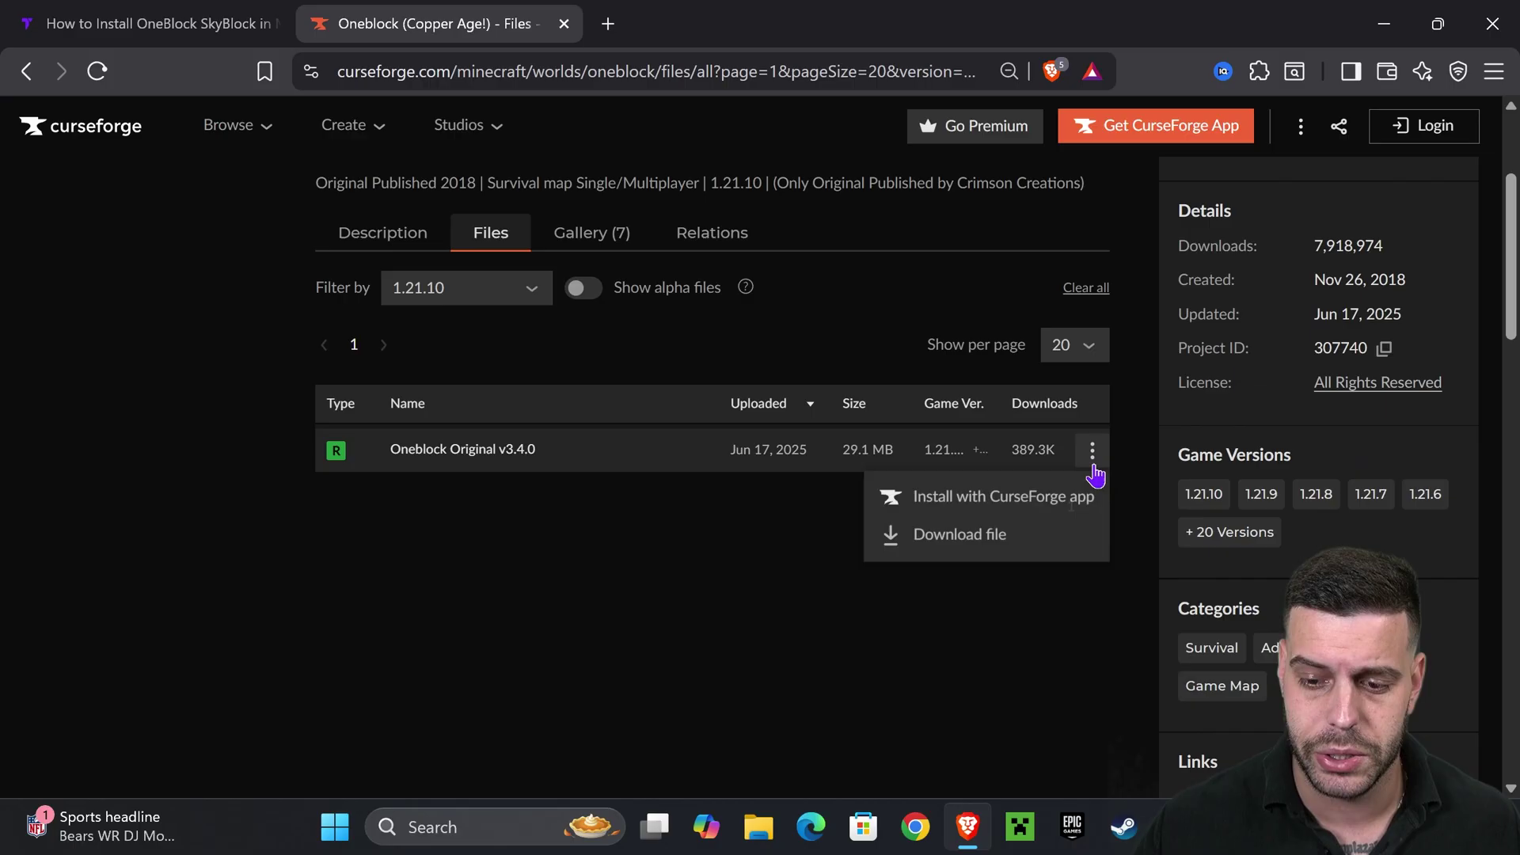
{"action": "left_click", "coordinate": [1020, 534]}
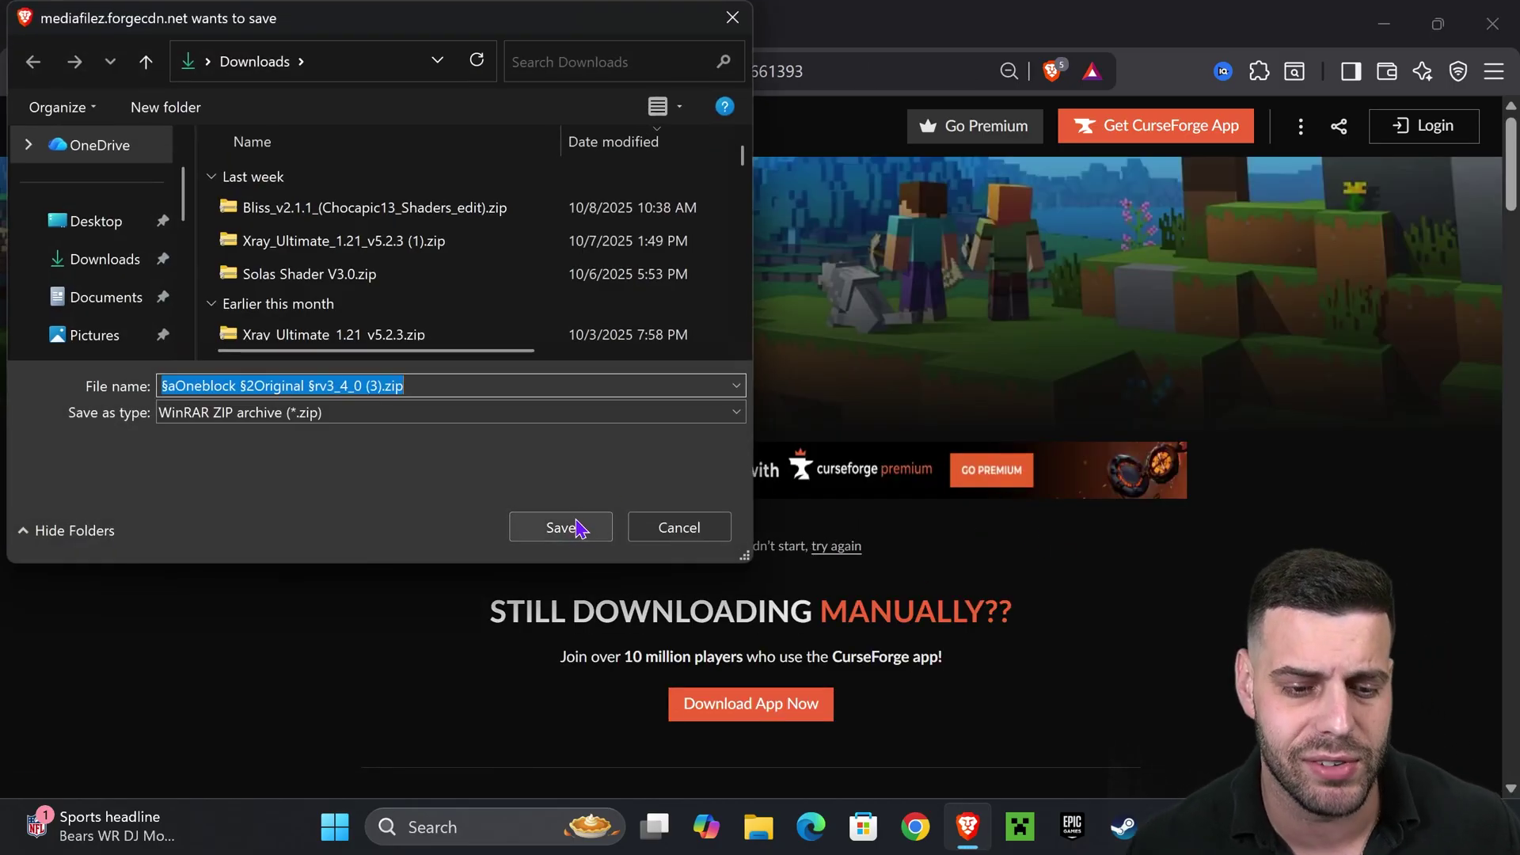
{"action": "left_click", "coordinate": [576, 528]}
Step: Put the downloaded Oneblock zip from the browser's download history onto the desktop and minimize the browser
{"action": "left_click_drag", "start_coordinate": [1137, 10], "coordinate": [404, 491]}
{"action": "left_click", "coordinate": [617, 538]}
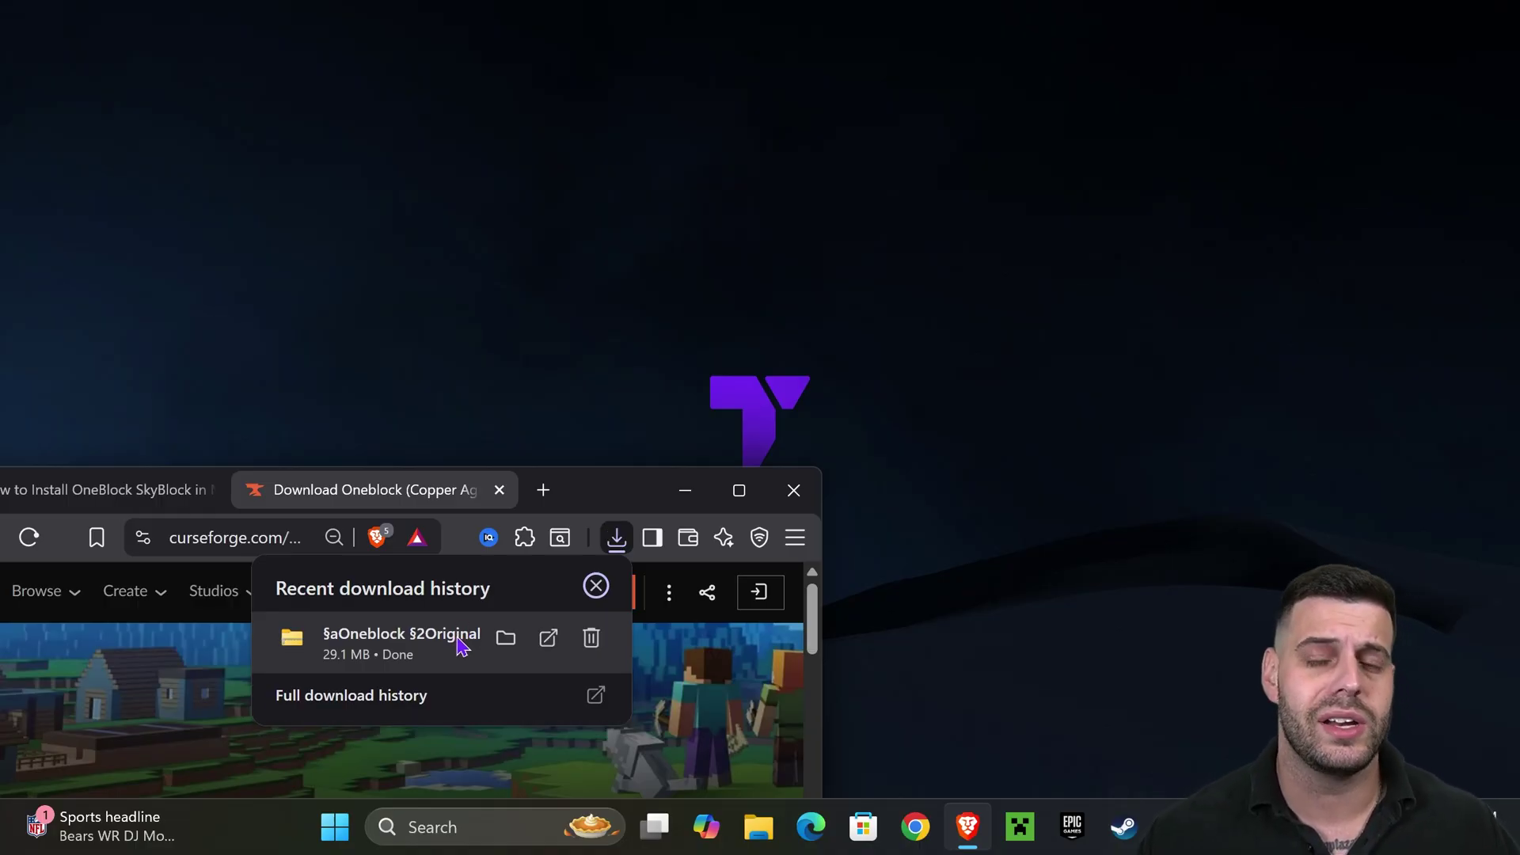
{"action": "left_click_drag", "start_coordinate": [412, 671], "coordinate": [733, 158]}
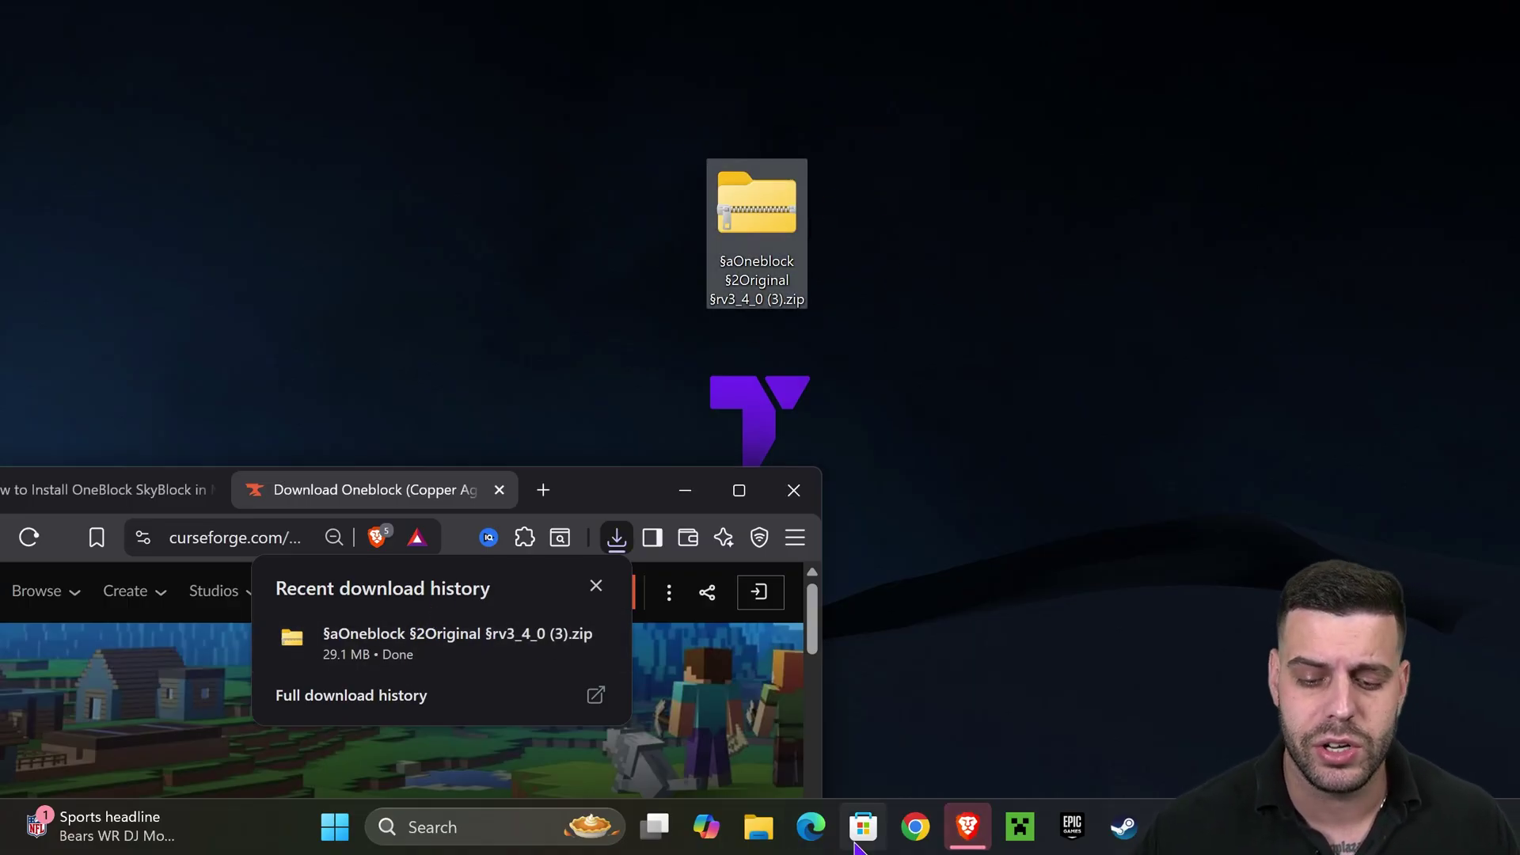
{"action": "left_click", "coordinate": [685, 491]}
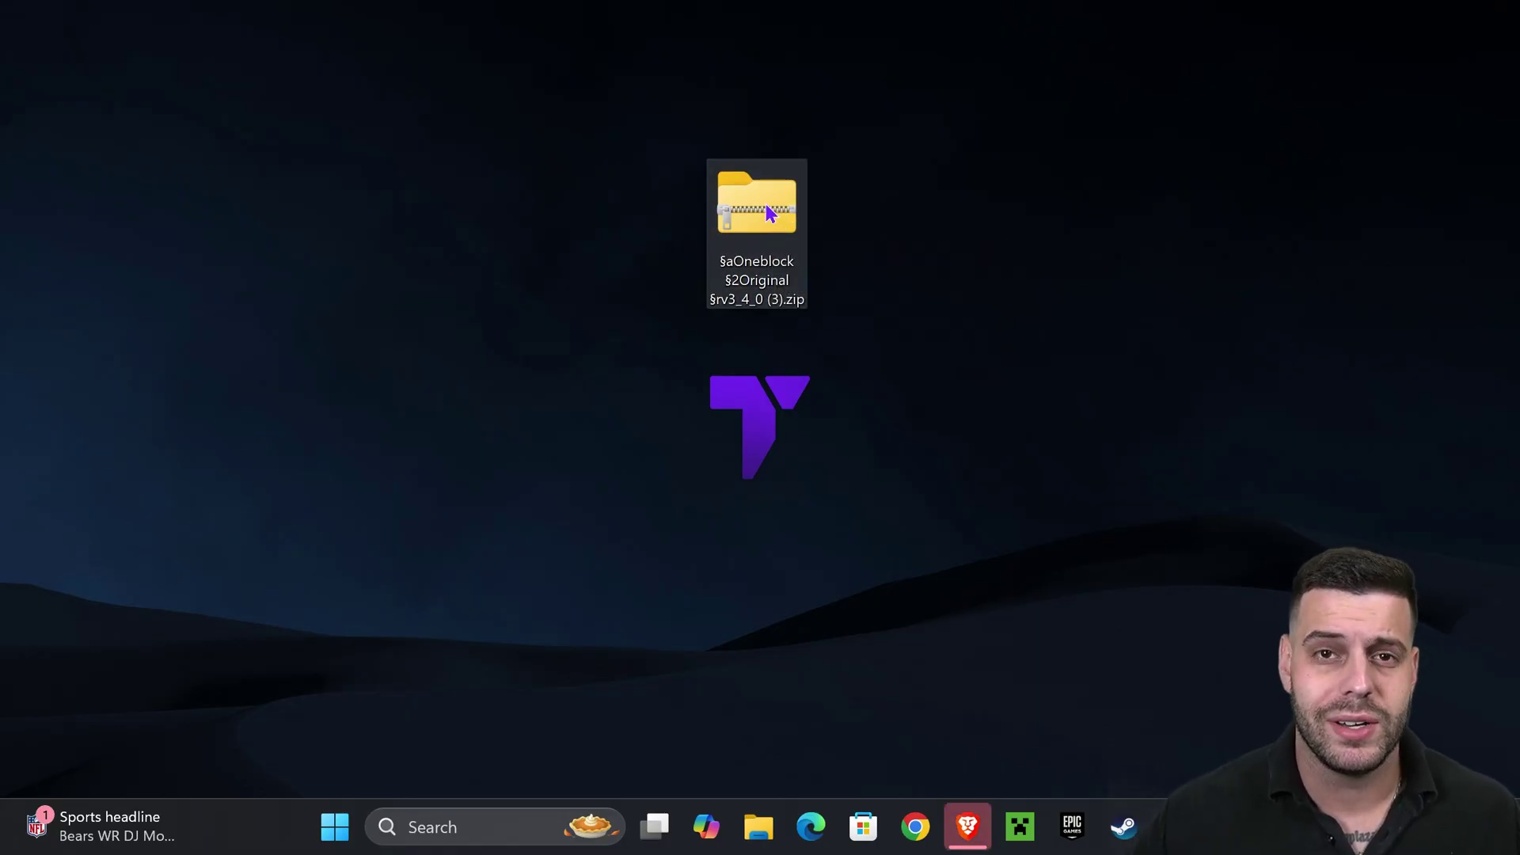
Step: Extract the Oneblock zip archive into the default folder on the desktop
{"action": "right_click", "coordinate": [772, 214]}
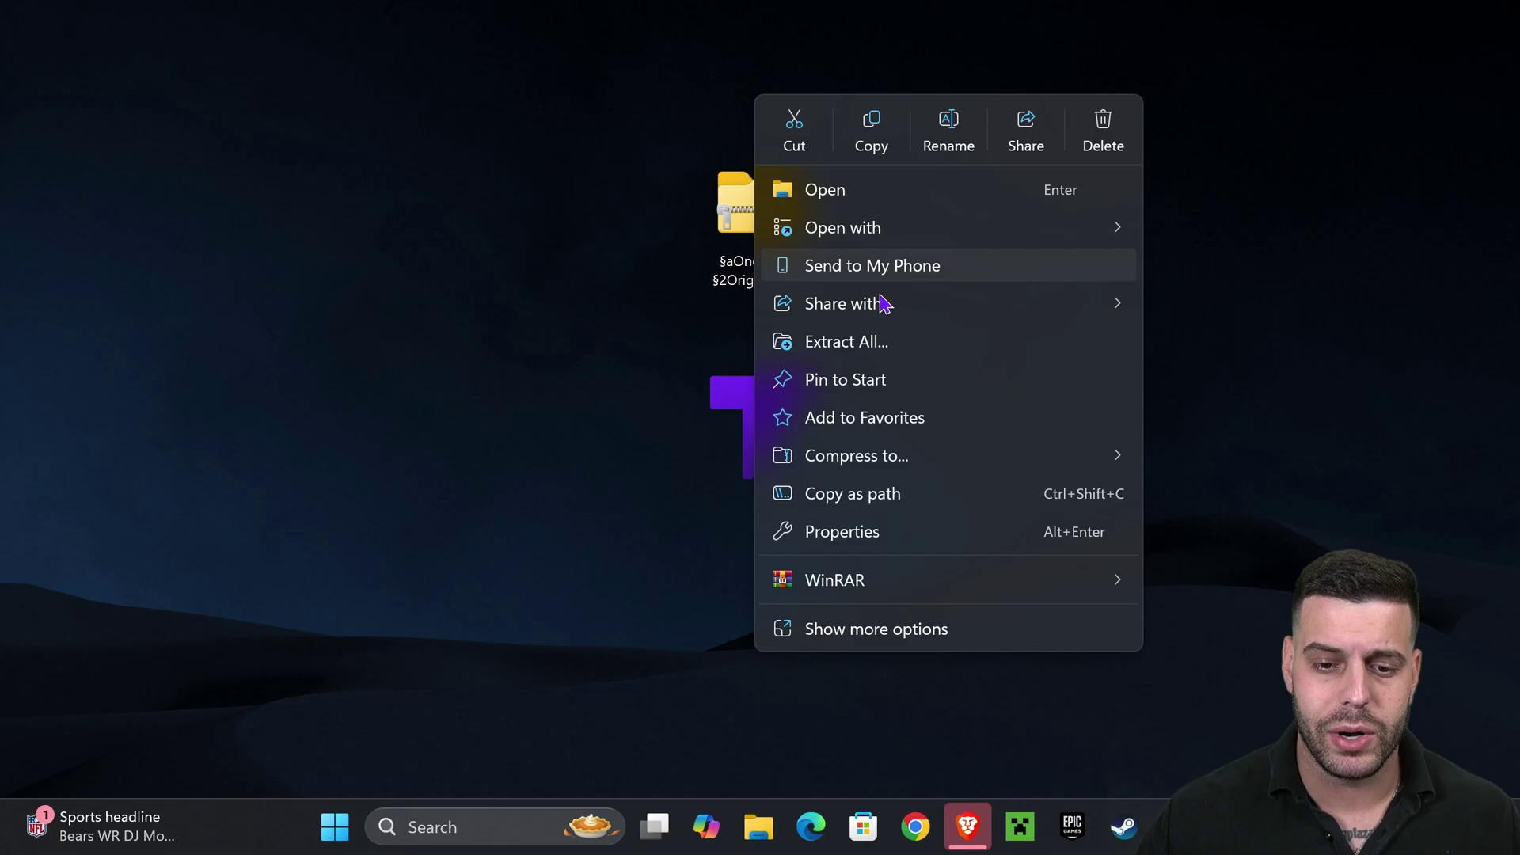
{"action": "left_click", "coordinate": [881, 342]}
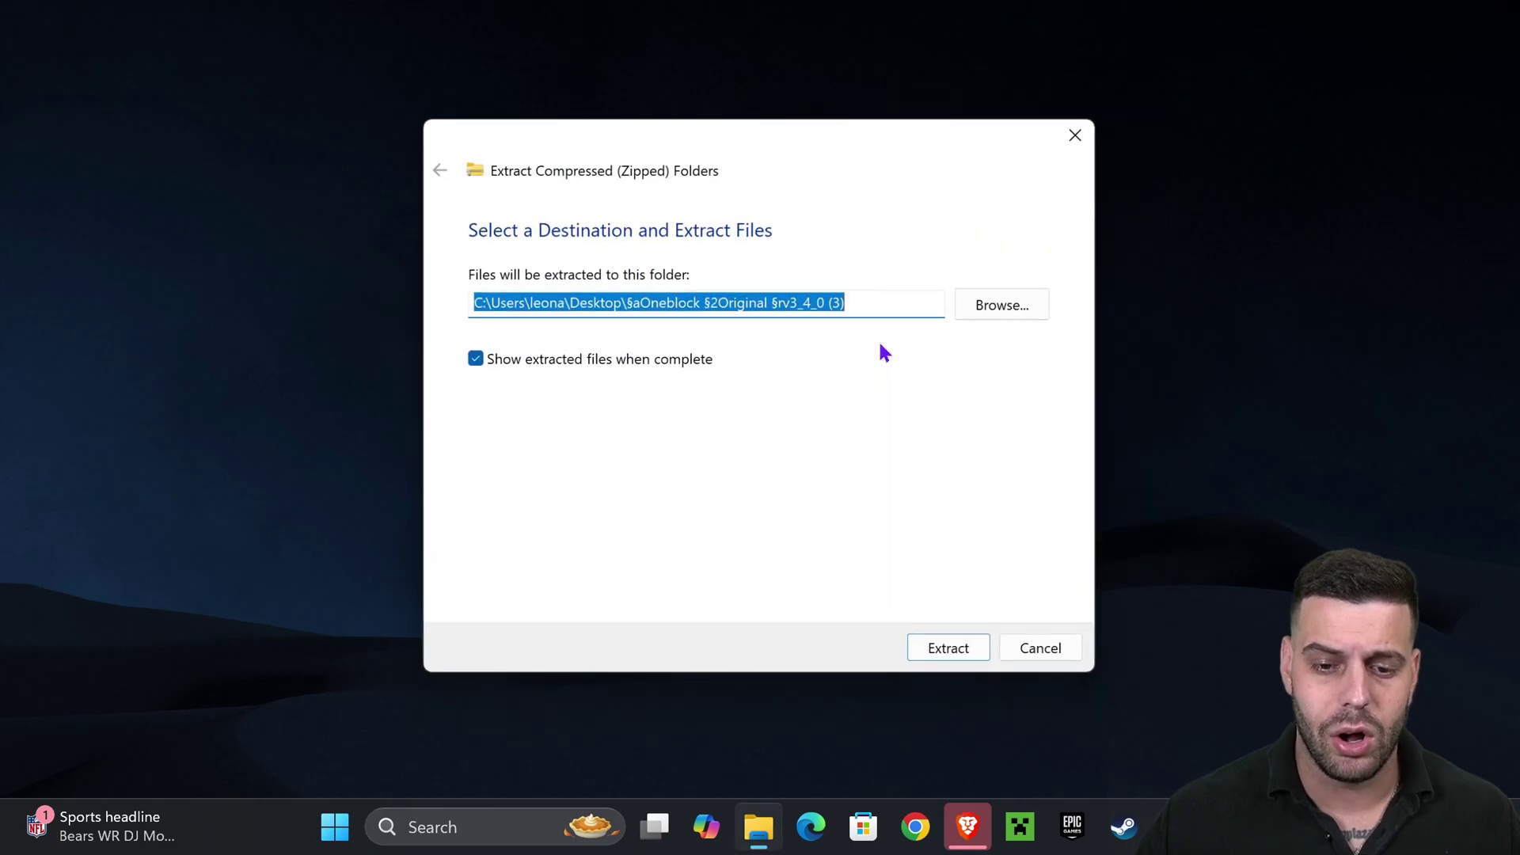
{"action": "left_click", "coordinate": [964, 645]}
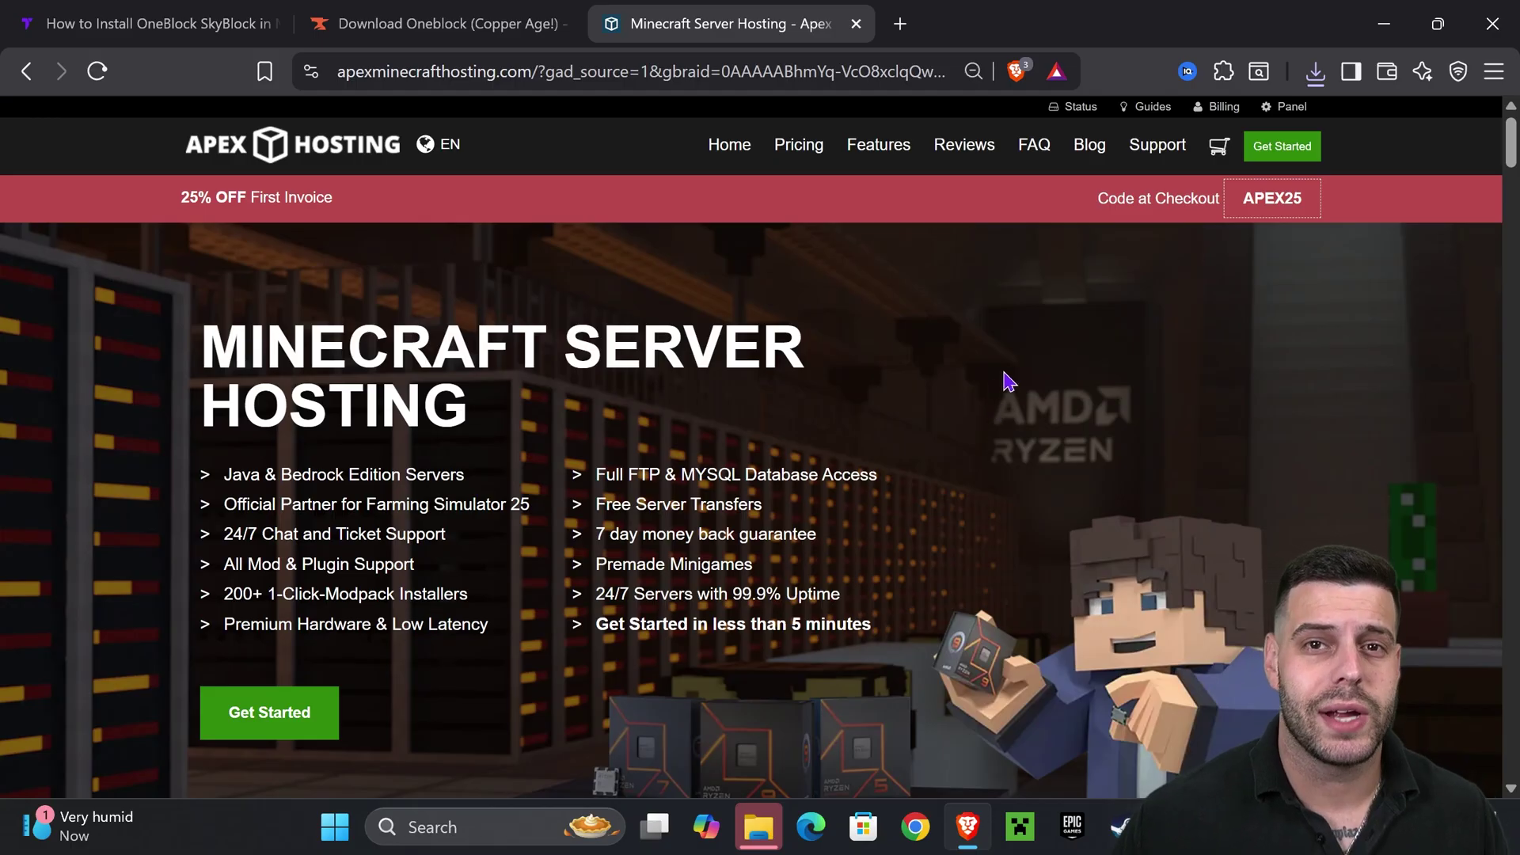
{"action": "scroll", "coordinate": [993, 408], "scroll_direction": "down", "scroll_amount": 3}
{"action": "scroll", "coordinate": [999, 408], "scroll_direction": "up", "scroll_amount": 4}
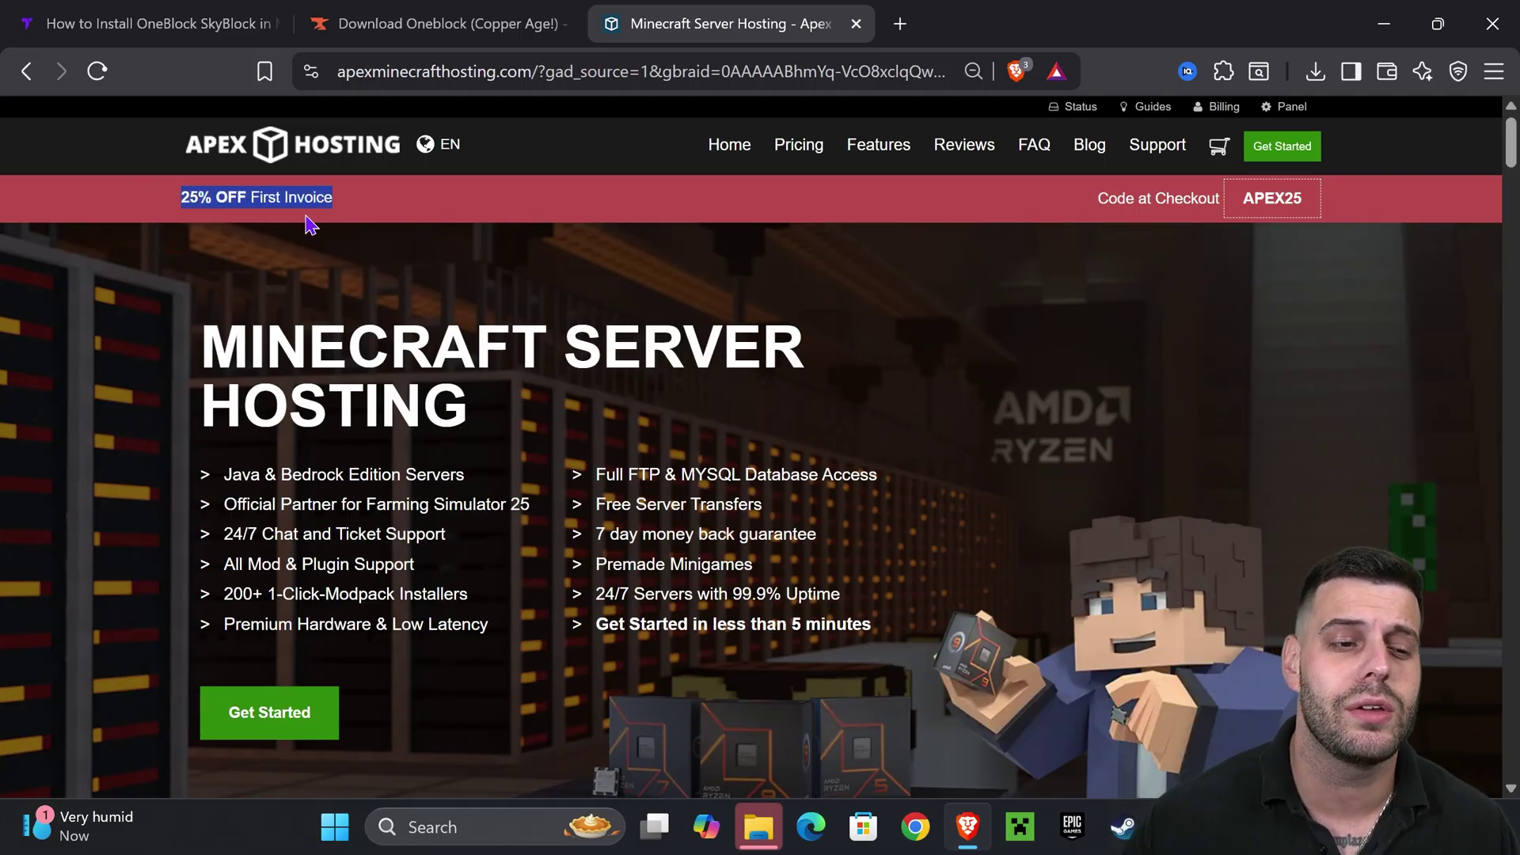
{"action": "scroll", "coordinate": [1038, 346], "scroll_direction": "down", "scroll_amount": 2}
{"action": "scroll", "coordinate": [1042, 347], "scroll_direction": "up", "scroll_amount": 2}
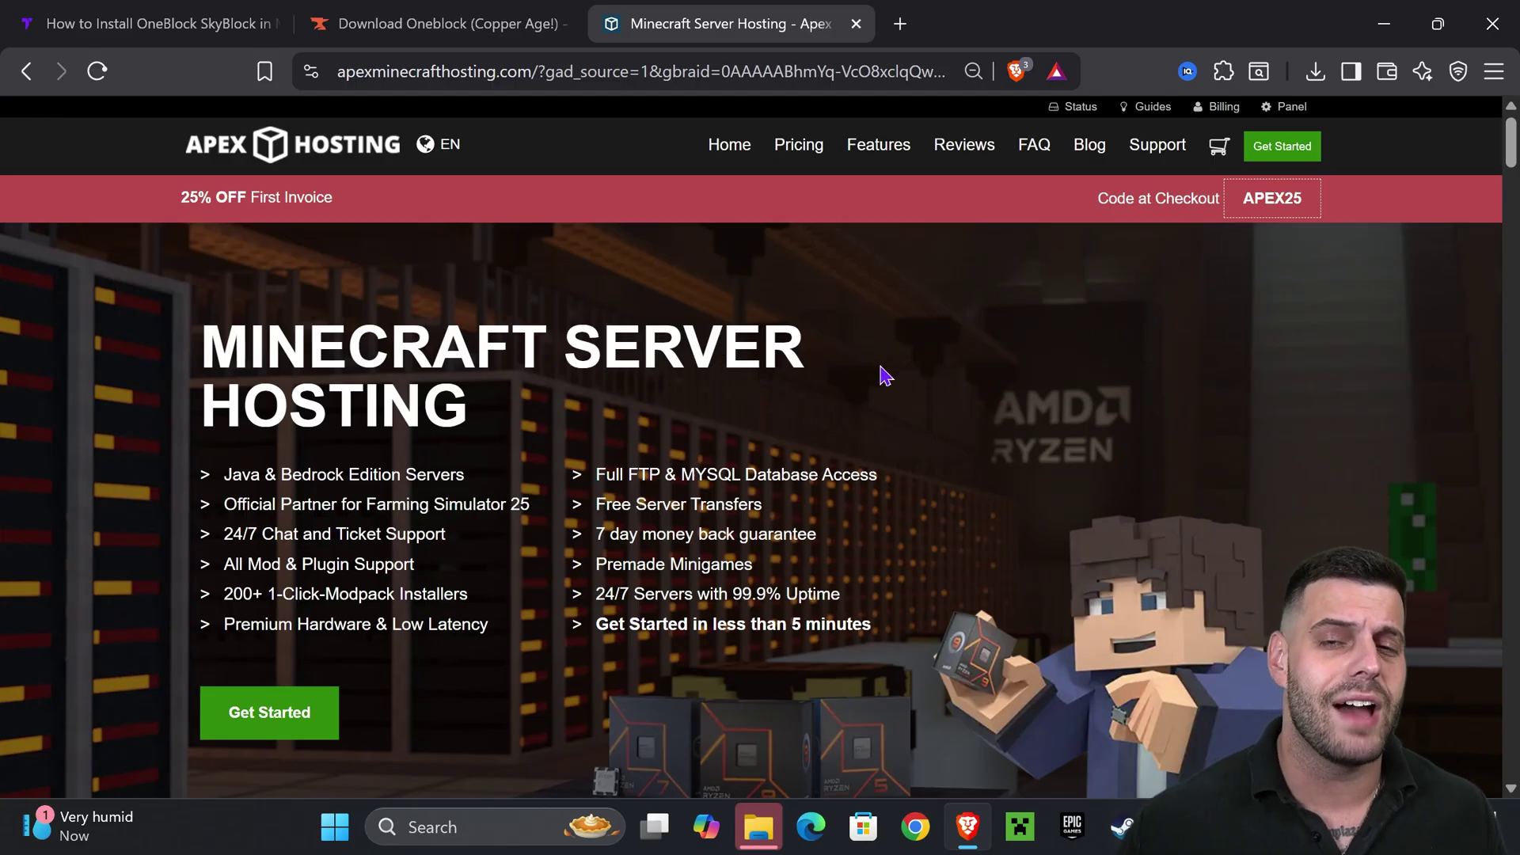
{"action": "scroll", "coordinate": [982, 333], "scroll_direction": "down", "scroll_amount": 2}
{"action": "scroll", "coordinate": [988, 336], "scroll_direction": "up", "scroll_amount": 2}
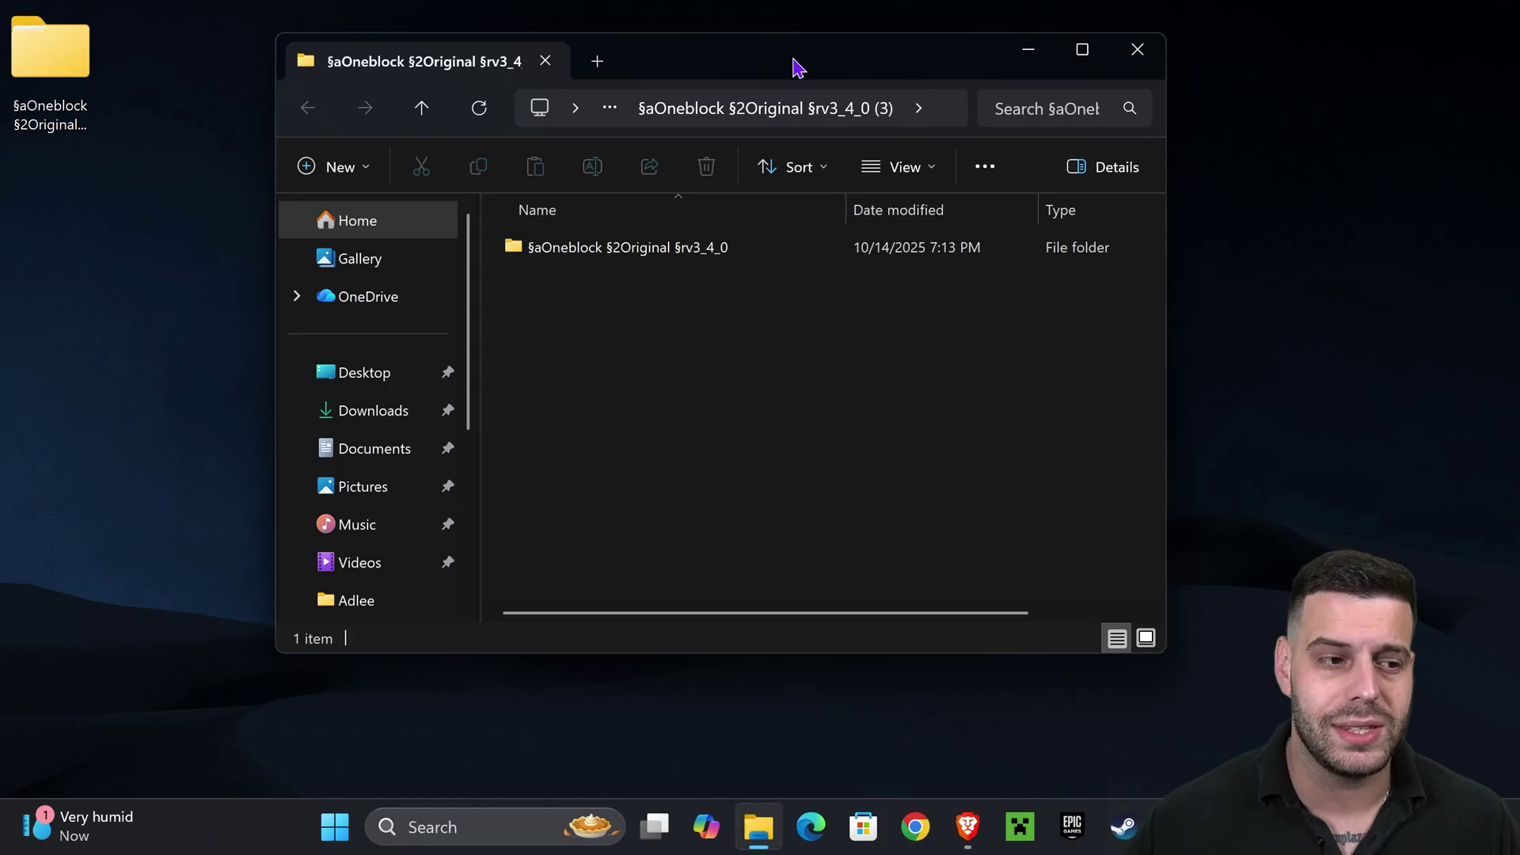
Step: Close the extracted files window and move the extracted Oneblock folder away from the desktop's corner
{"action": "left_click_drag", "start_coordinate": [795, 60], "coordinate": [785, 103]}
{"action": "left_click", "coordinate": [1128, 97]}
{"action": "left_click_drag", "start_coordinate": [34, 55], "coordinate": [236, 209]}
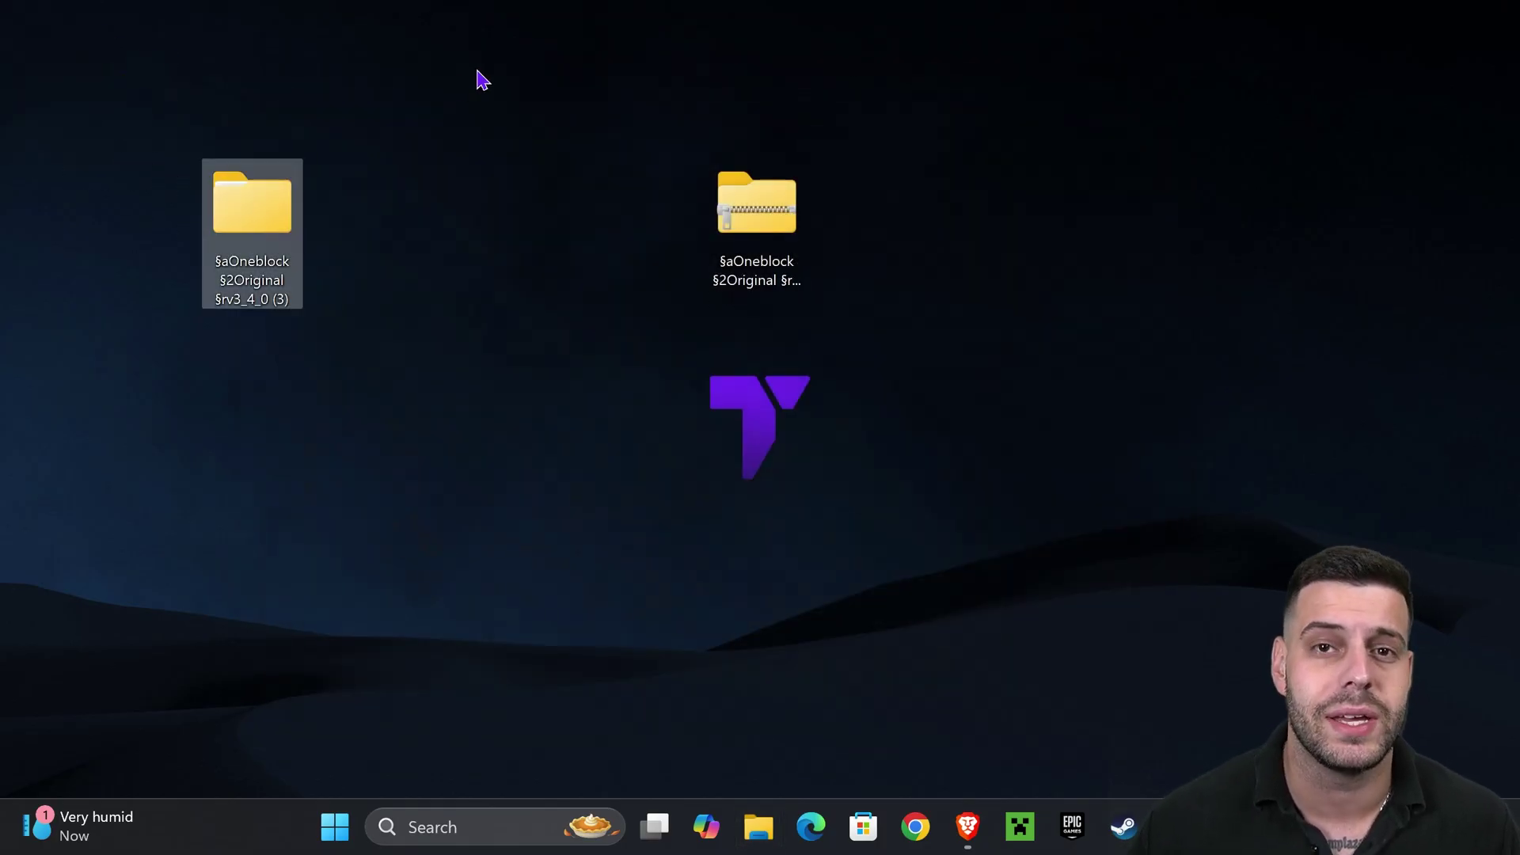
Step: Delete the Oneblock zip archive from the desktop, keeping the extracted folder
{"action": "left_click", "coordinate": [570, 188]}
{"action": "left_click_drag", "start_coordinate": [696, 127], "coordinate": [894, 346]}
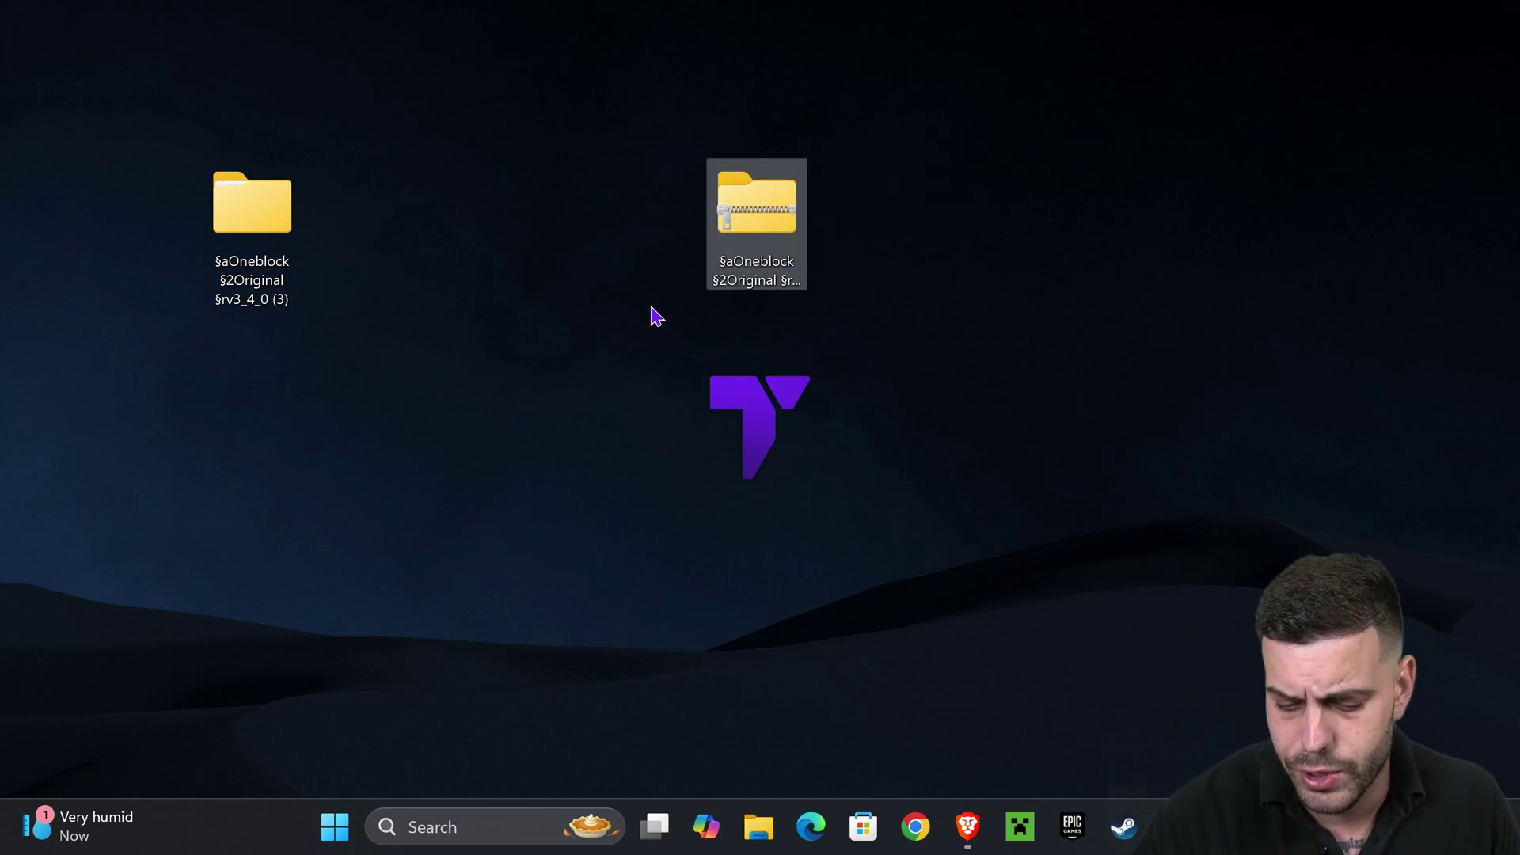
{"action": "key", "text": "Delete"}
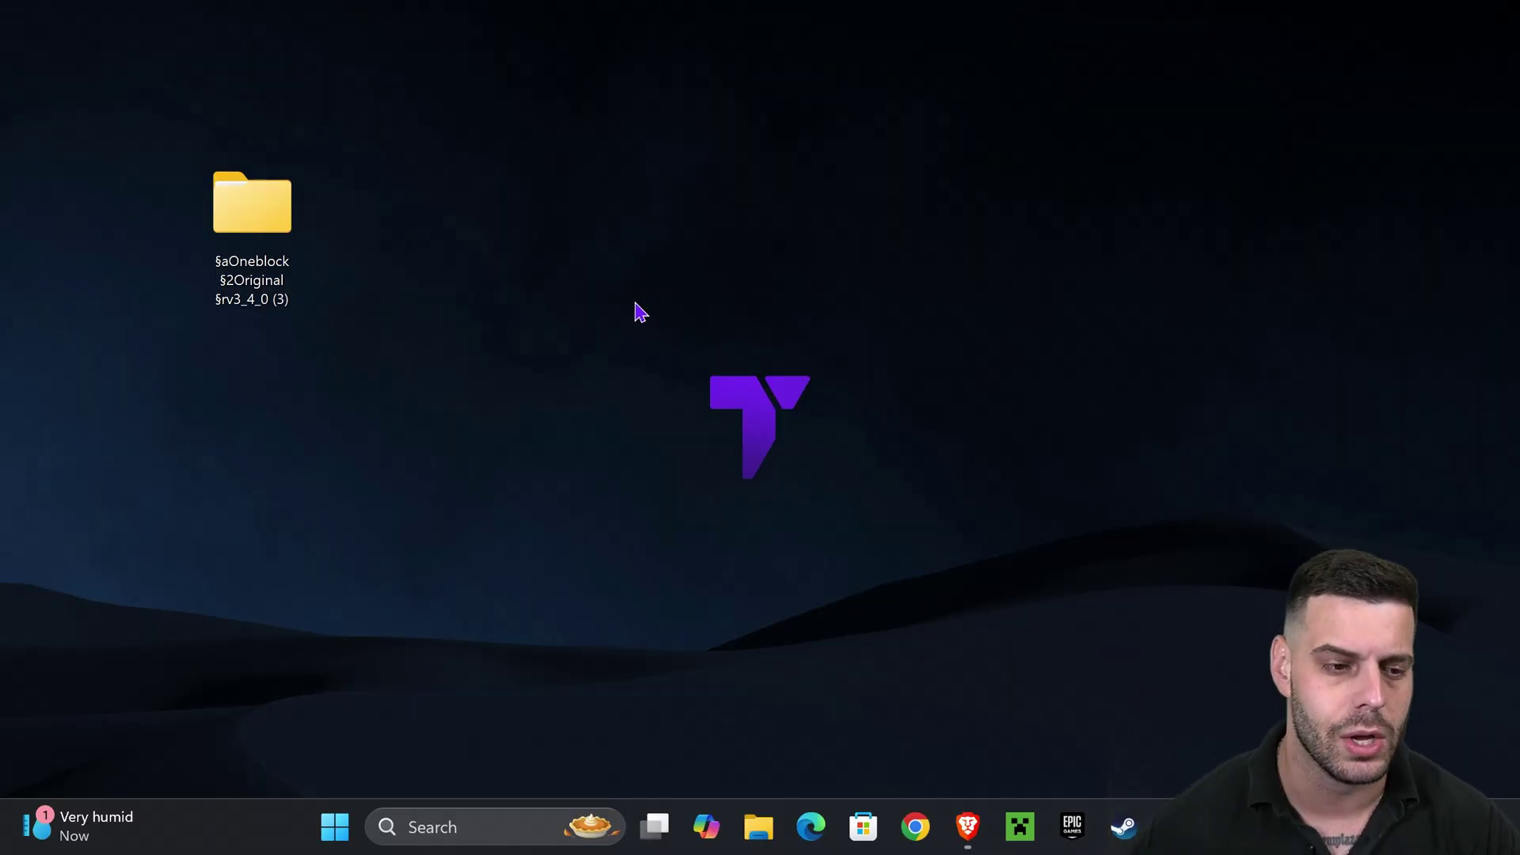
Step: Move the extracted Oneblock folder closer to the middle of the desktop and open it
{"action": "left_click_drag", "start_coordinate": [252, 205], "coordinate": [455, 208]}
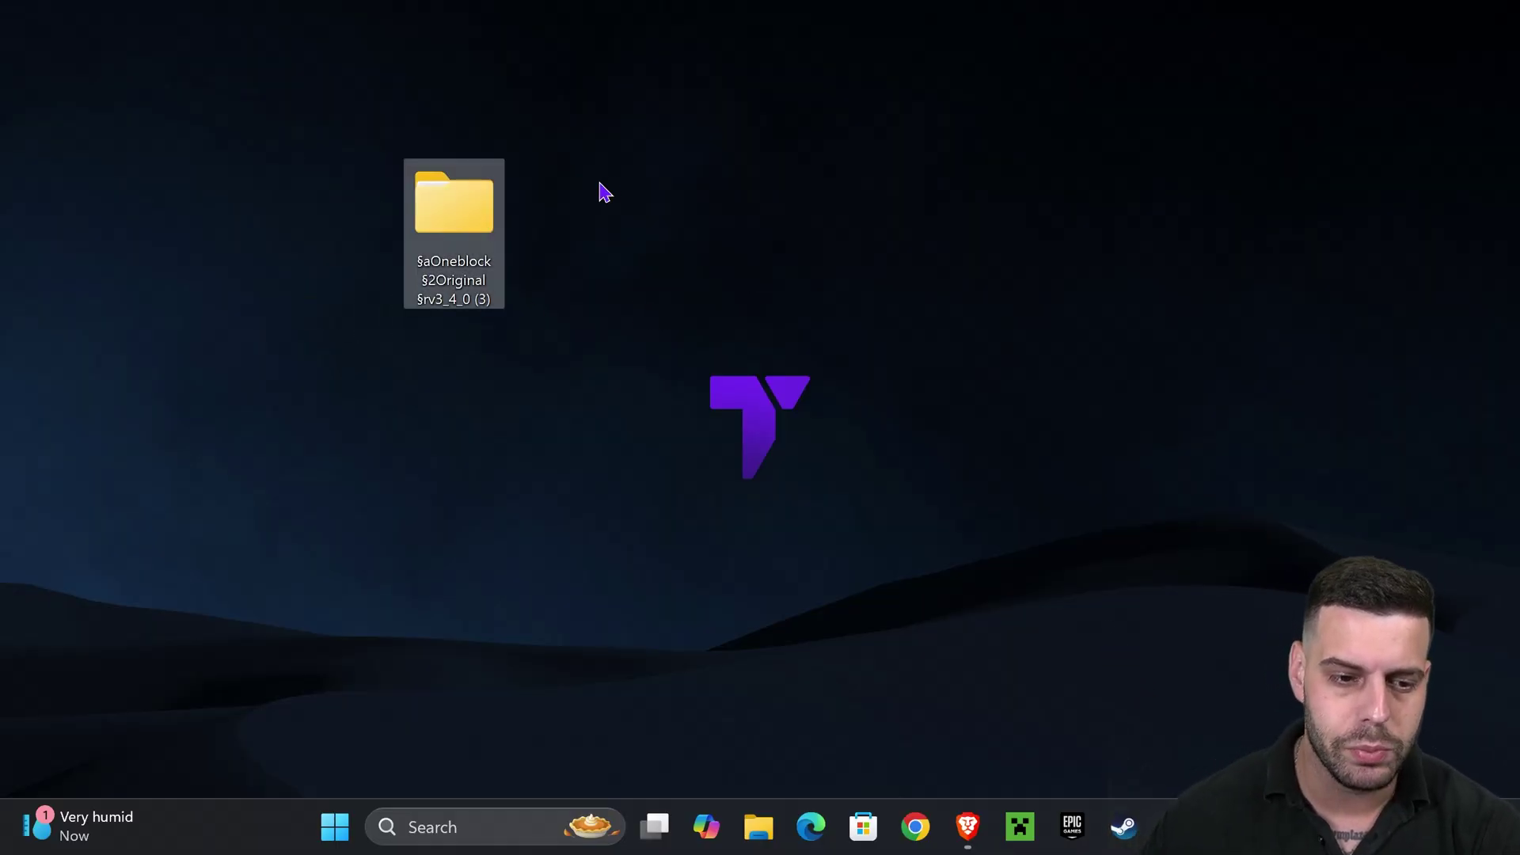
{"action": "double_click", "coordinate": [467, 221]}
{"action": "left_click", "coordinate": [673, 292]}
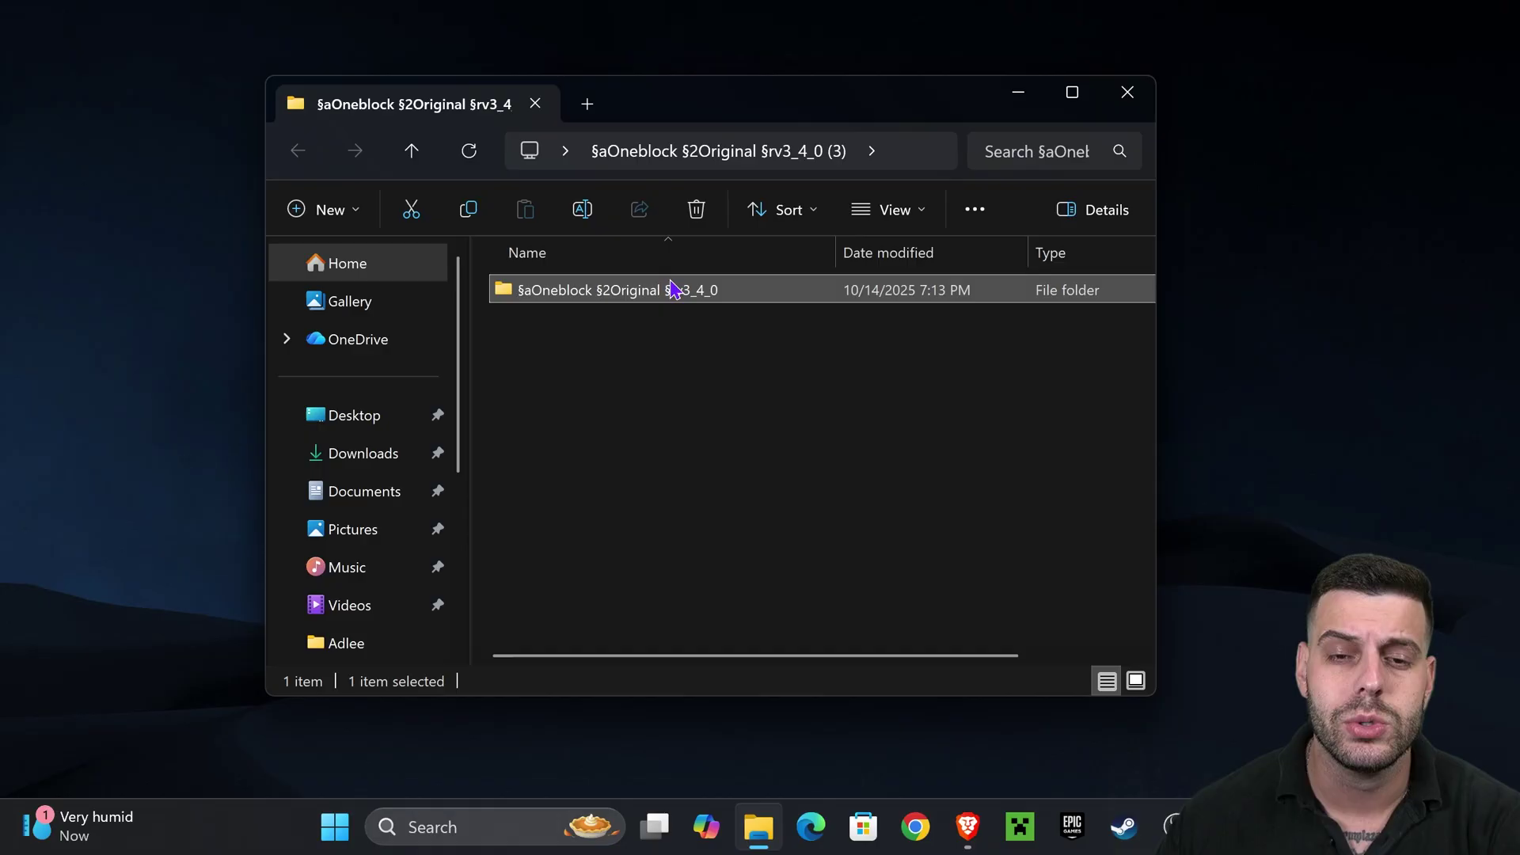
Step: Examine the world files inside the inner §aOneblock §2Original §rv3_4_0 folder and return to its parent folder
{"action": "double_click", "coordinate": [651, 299]}
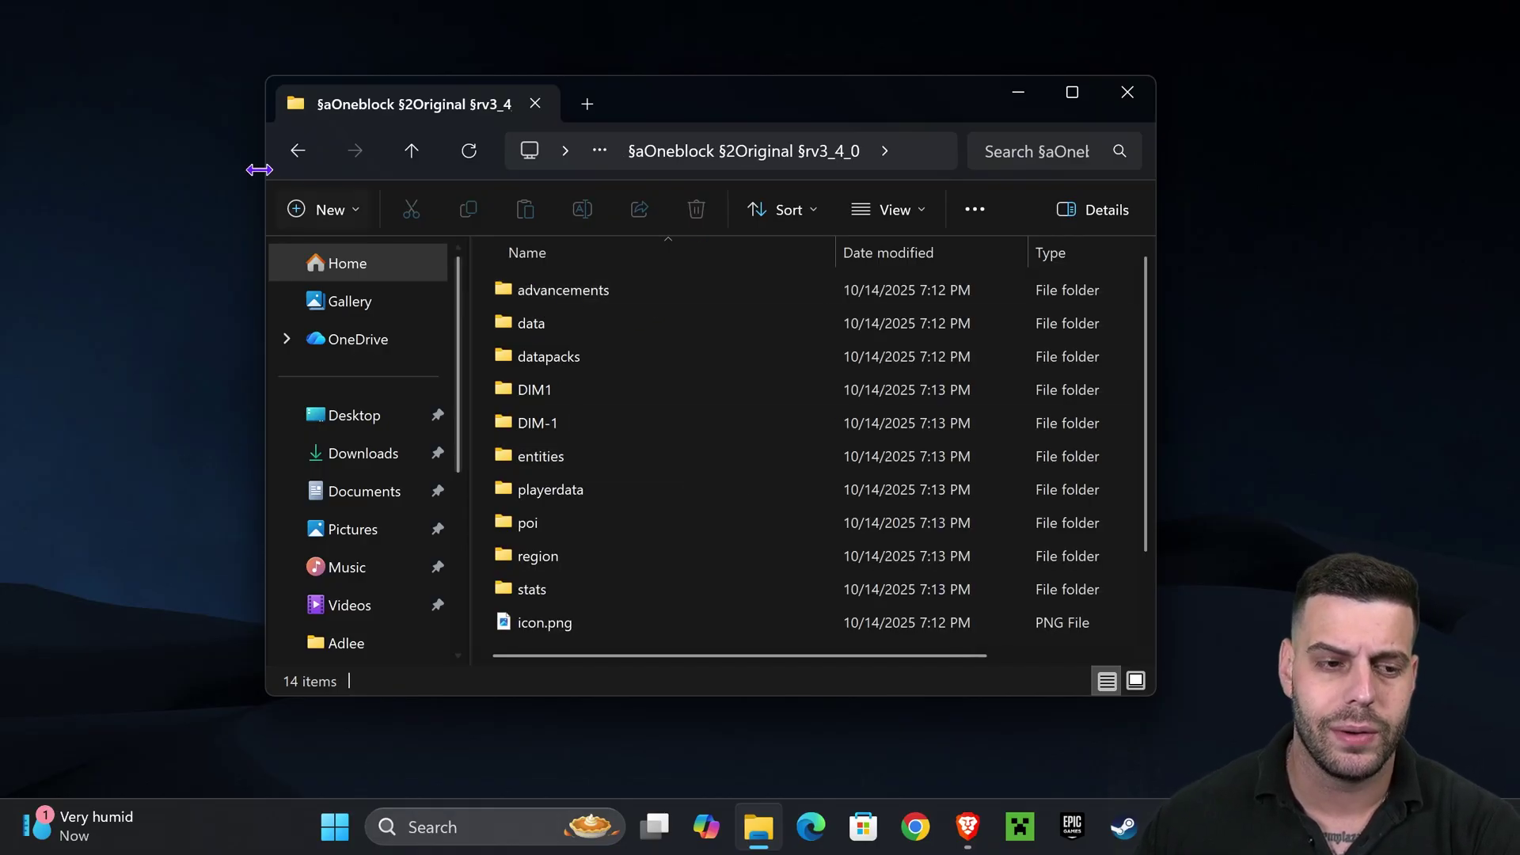
{"action": "left_click", "coordinate": [299, 152]}
{"action": "double_click", "coordinate": [669, 294]}
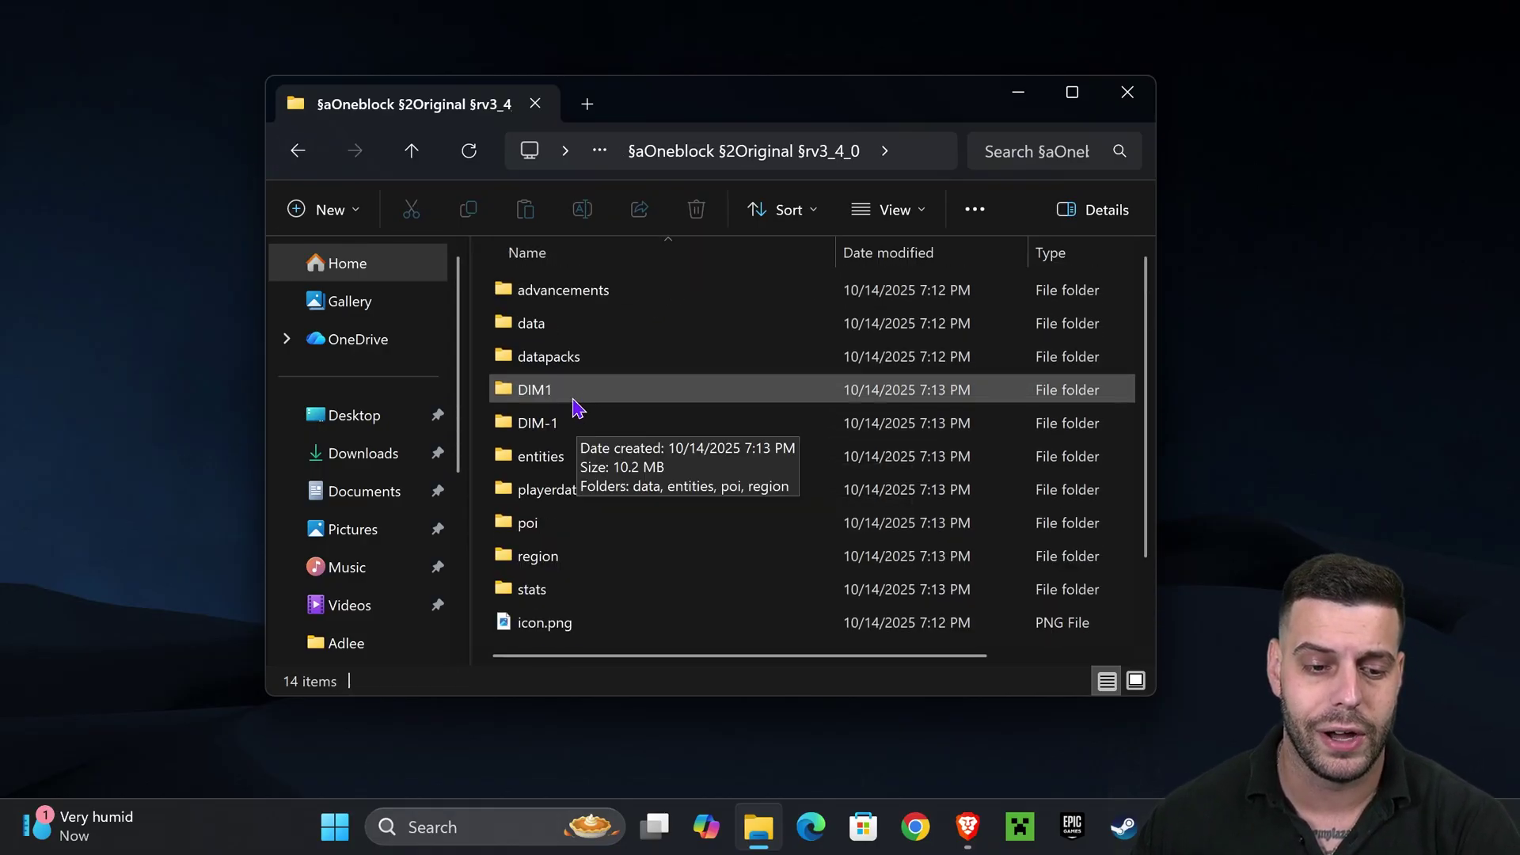
{"action": "left_click", "coordinate": [299, 150]}
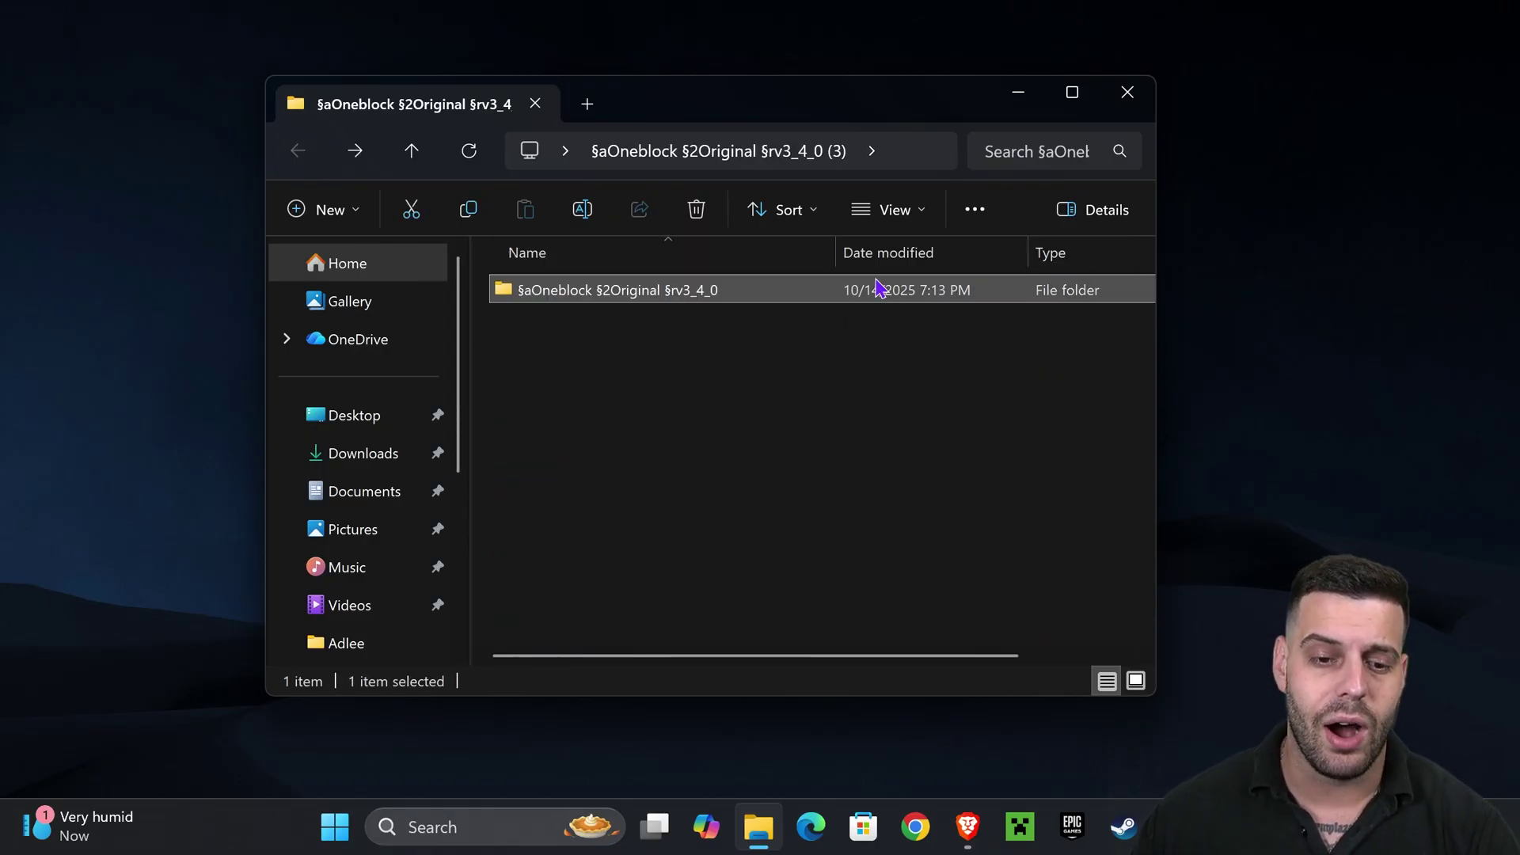
{"action": "double_click", "coordinate": [657, 294]}
{"action": "left_click", "coordinate": [298, 151]}
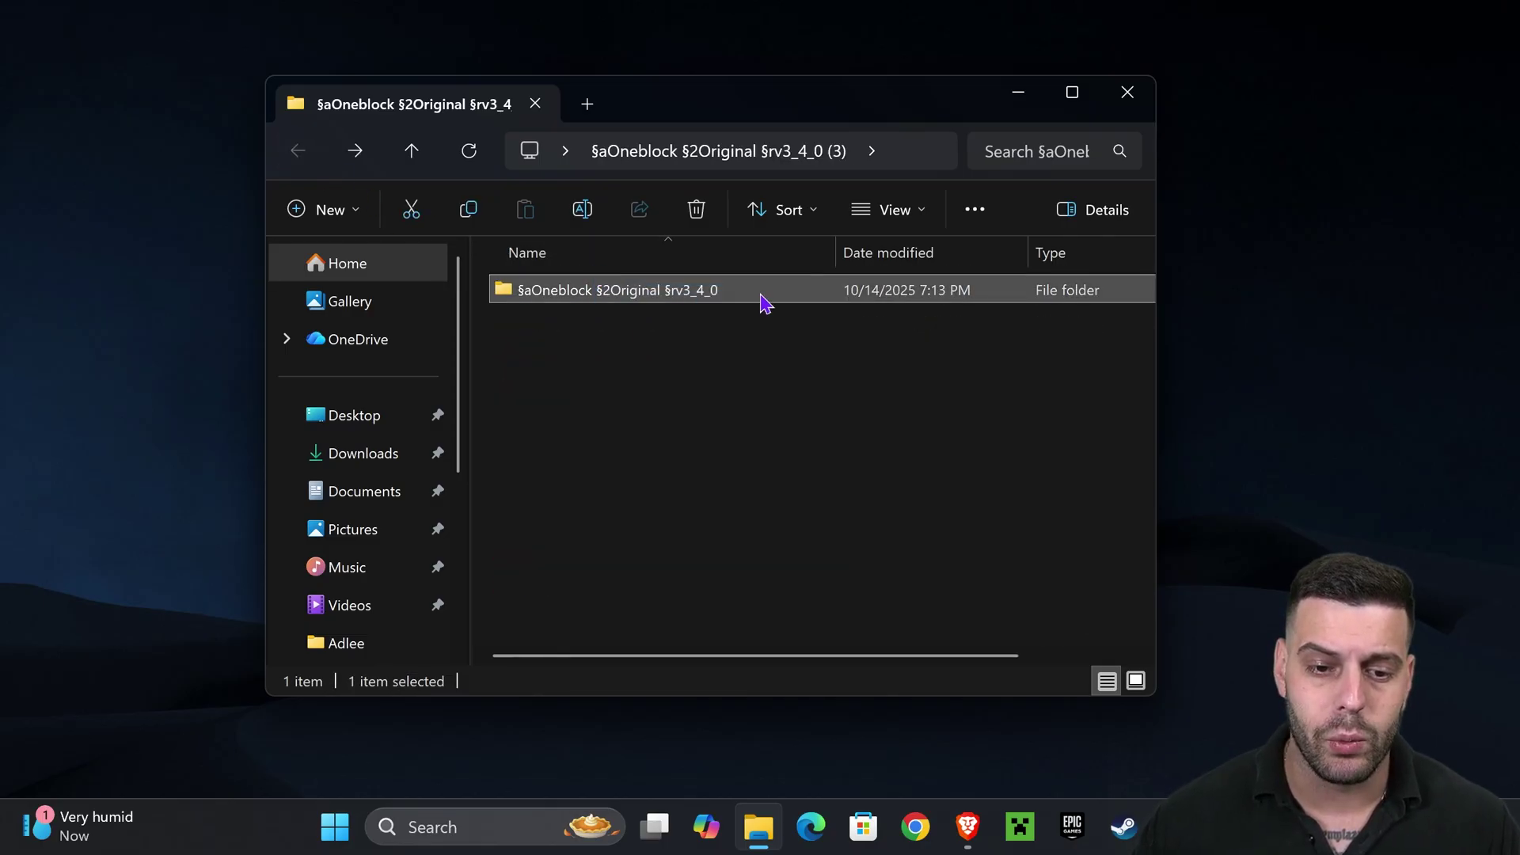
Step: Rename the inner world folder as Oneblock 1.21.10 and dismiss the Java update notification
{"action": "left_click", "coordinate": [640, 301]}
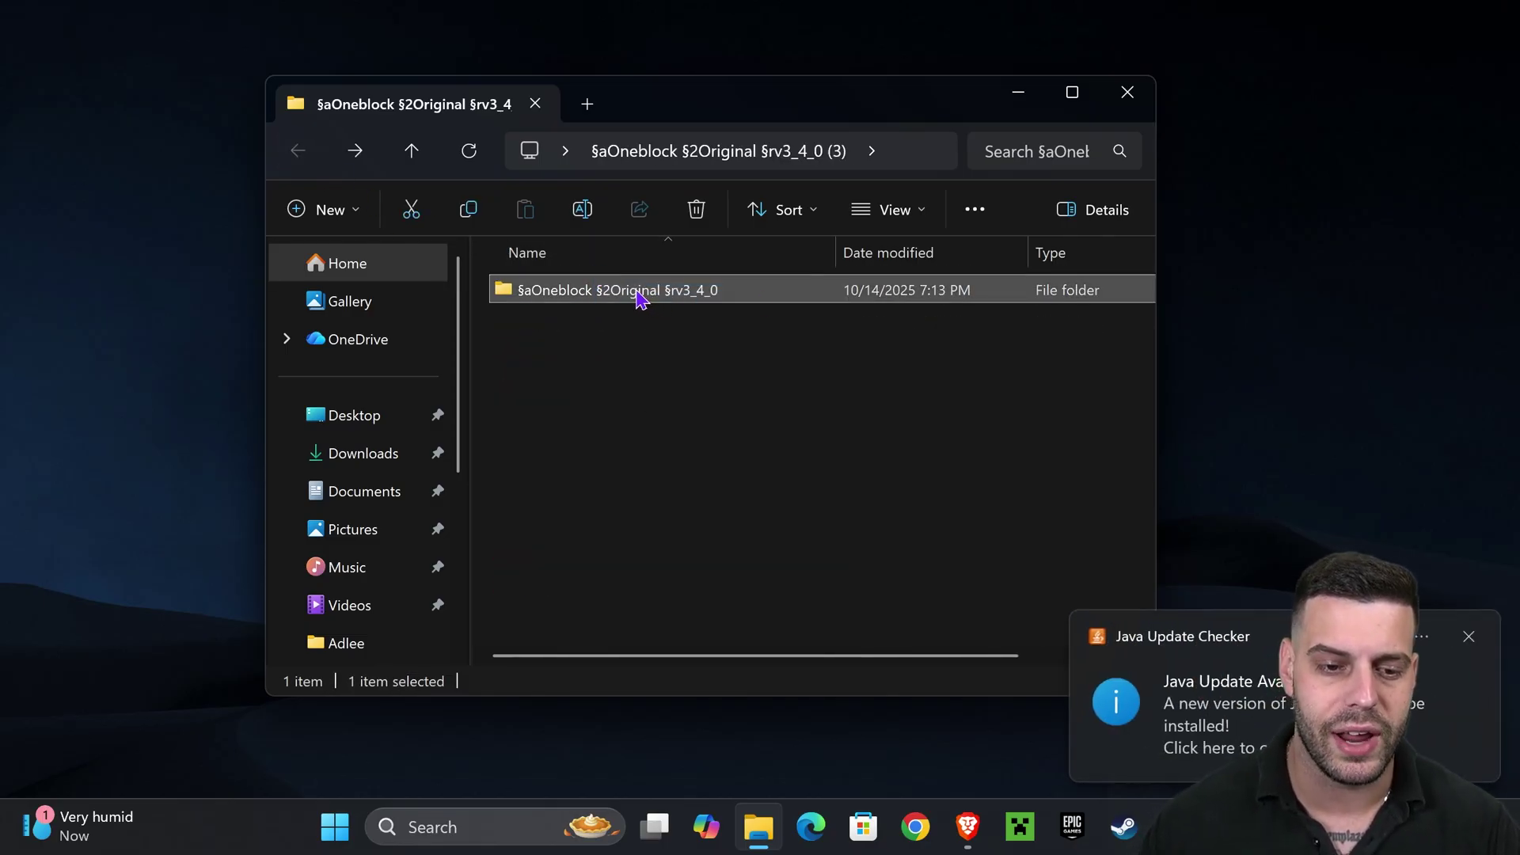
{"action": "type", "text": "Oneblock 1.21.10"}
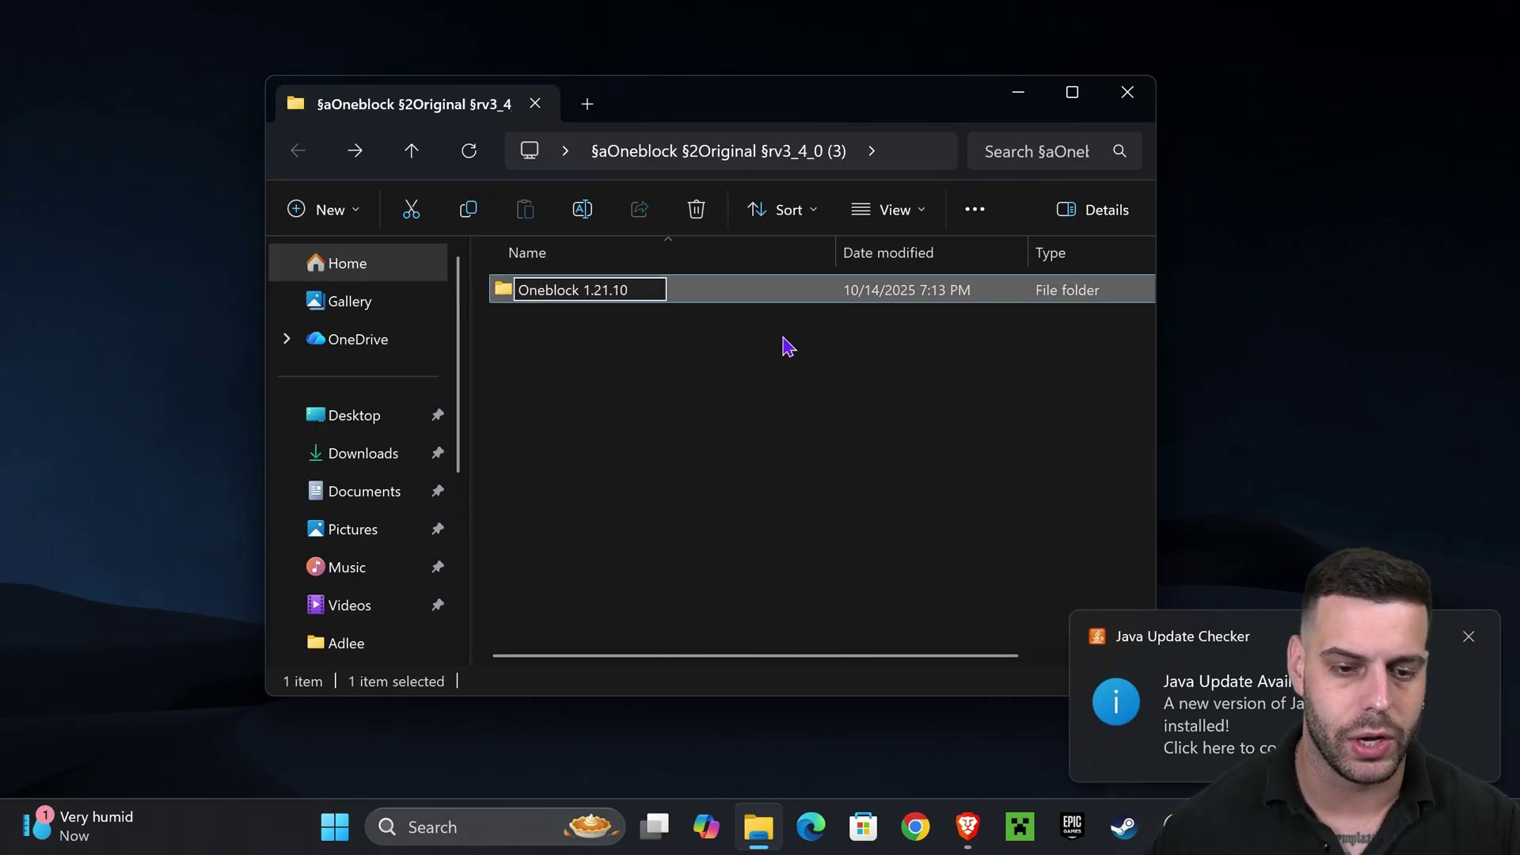
{"action": "left_click", "coordinate": [789, 346]}
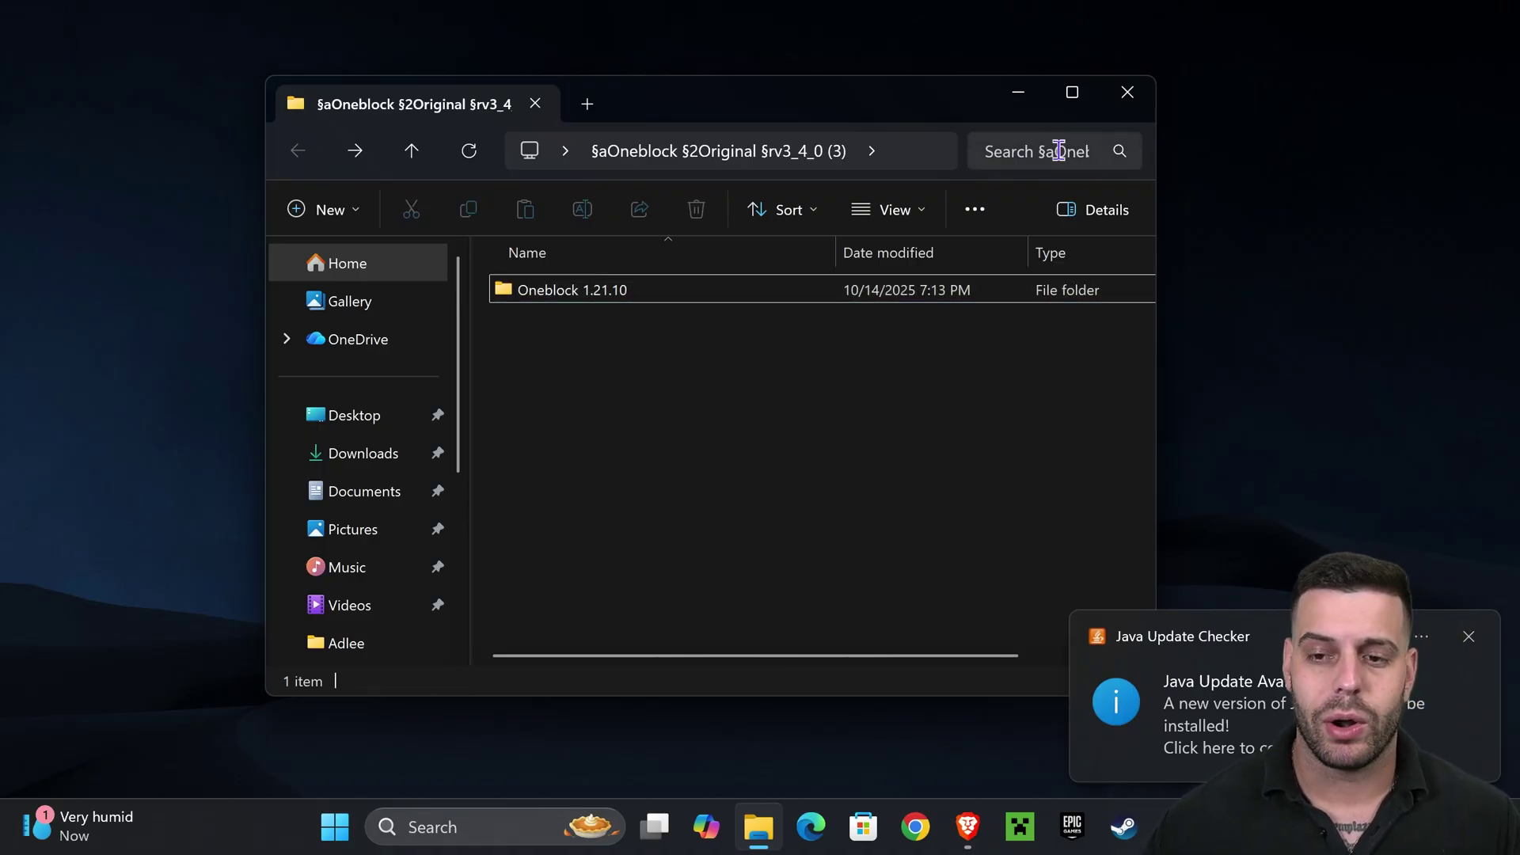
{"action": "left_click", "coordinate": [1469, 637]}
Step: Switch to the Minecraft Launcher and open the installation folder of the Latest release 1.21.10 installation
{"action": "left_click", "coordinate": [1020, 827]}
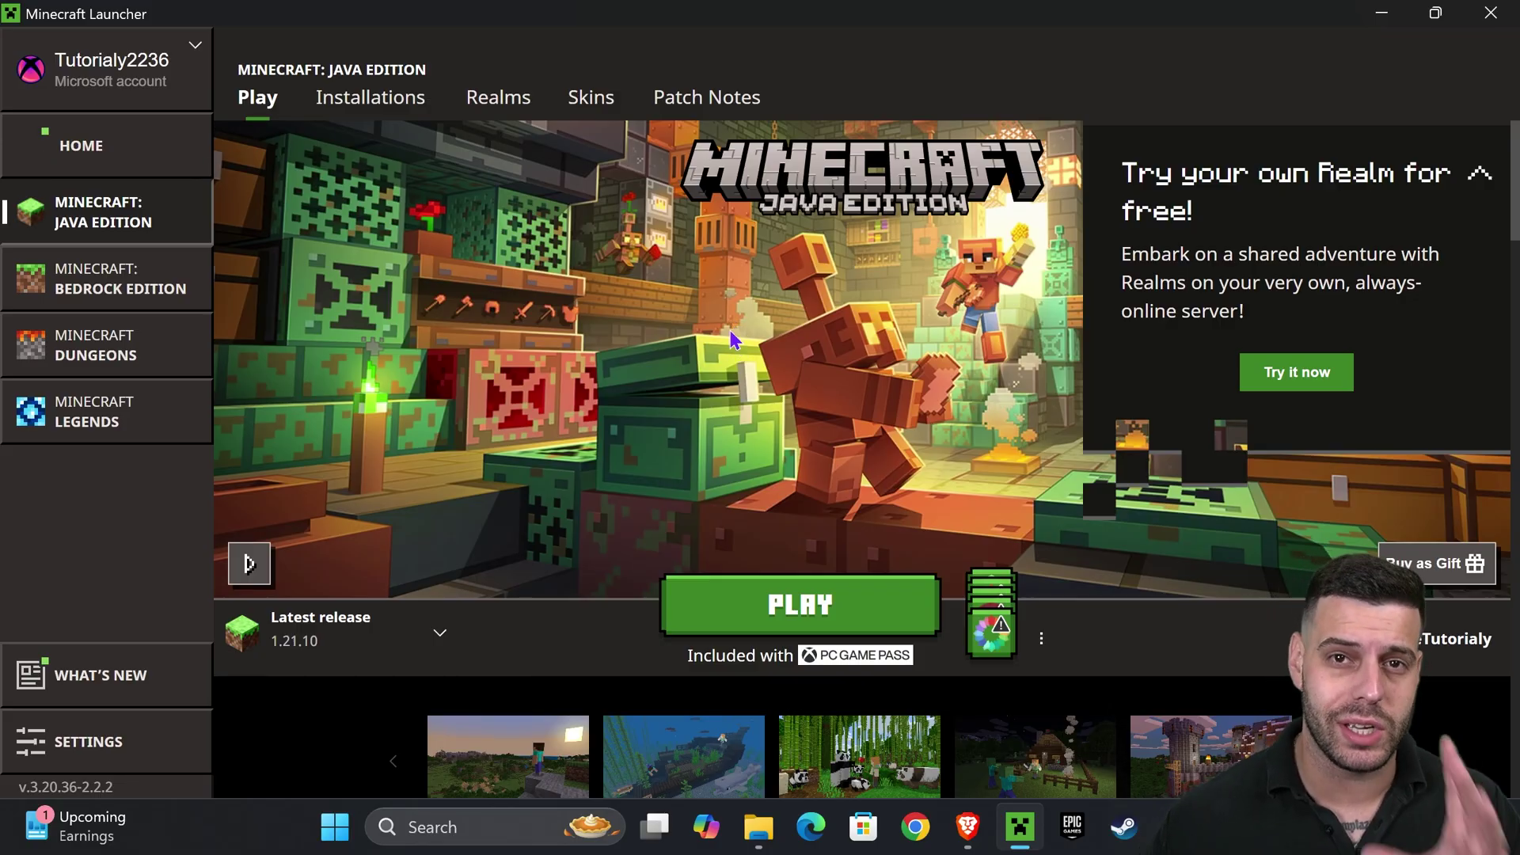
{"action": "left_click", "coordinate": [385, 101]}
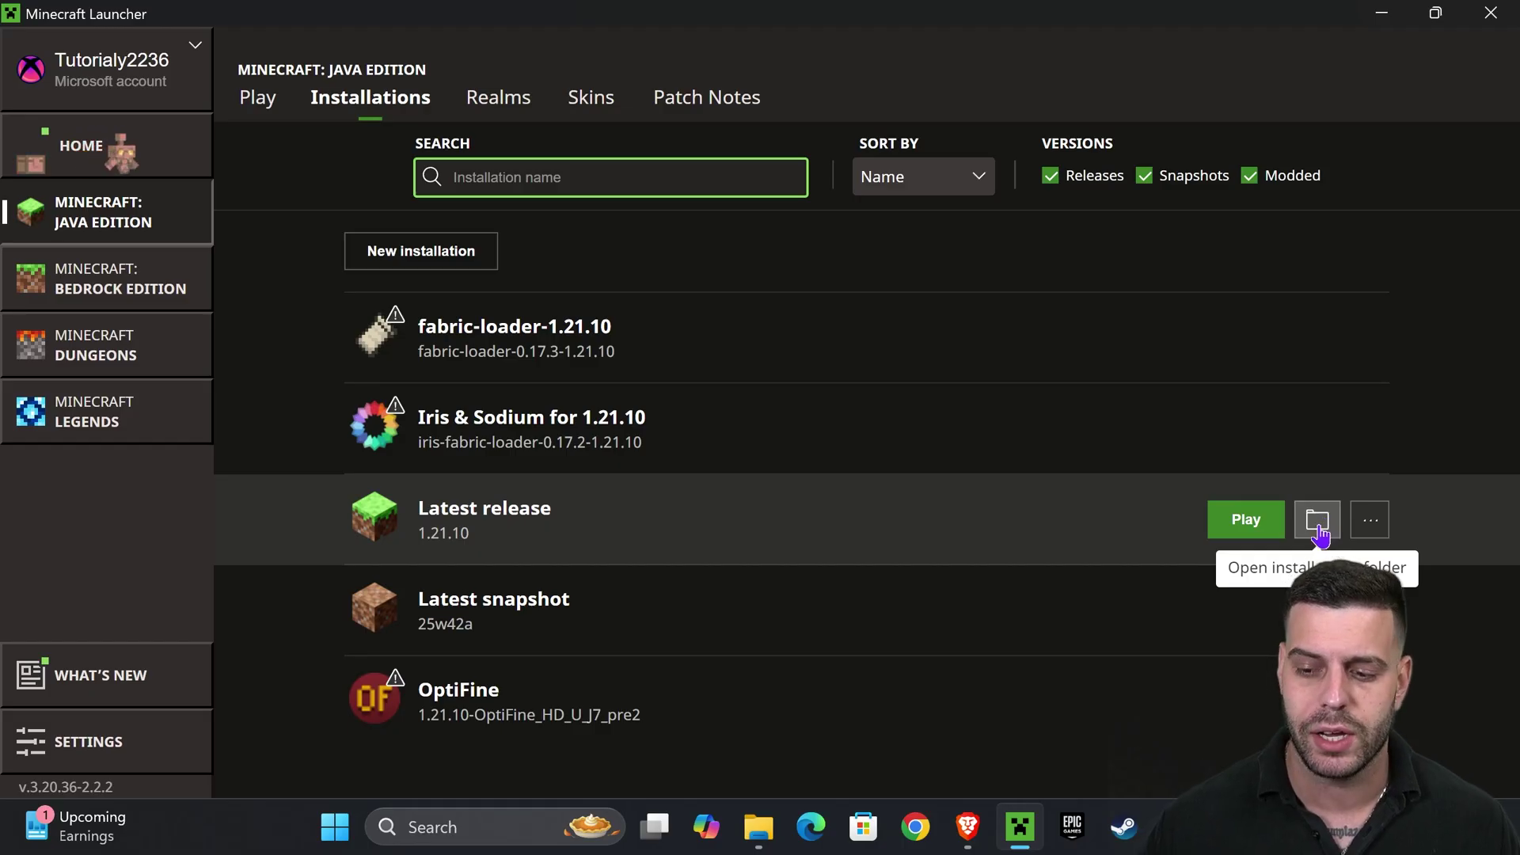
{"action": "left_click", "coordinate": [1318, 521]}
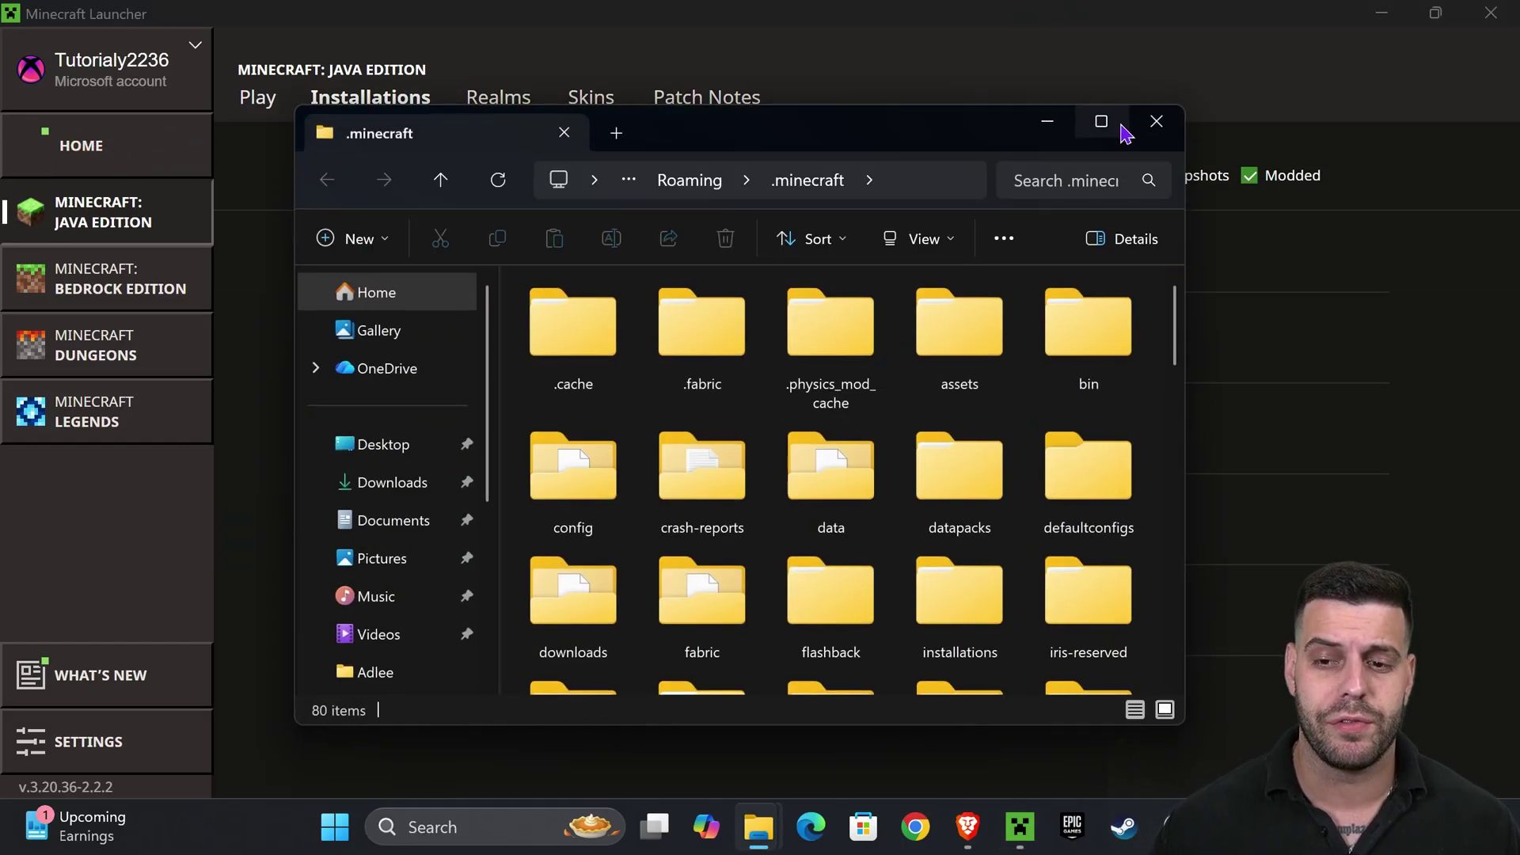
Step: Maximize the .minecraft folder window and open the saves folder inside it
{"action": "key", "text": "super+Home"}
{"action": "left_click_drag", "start_coordinate": [963, 138], "coordinate": [950, 4]}
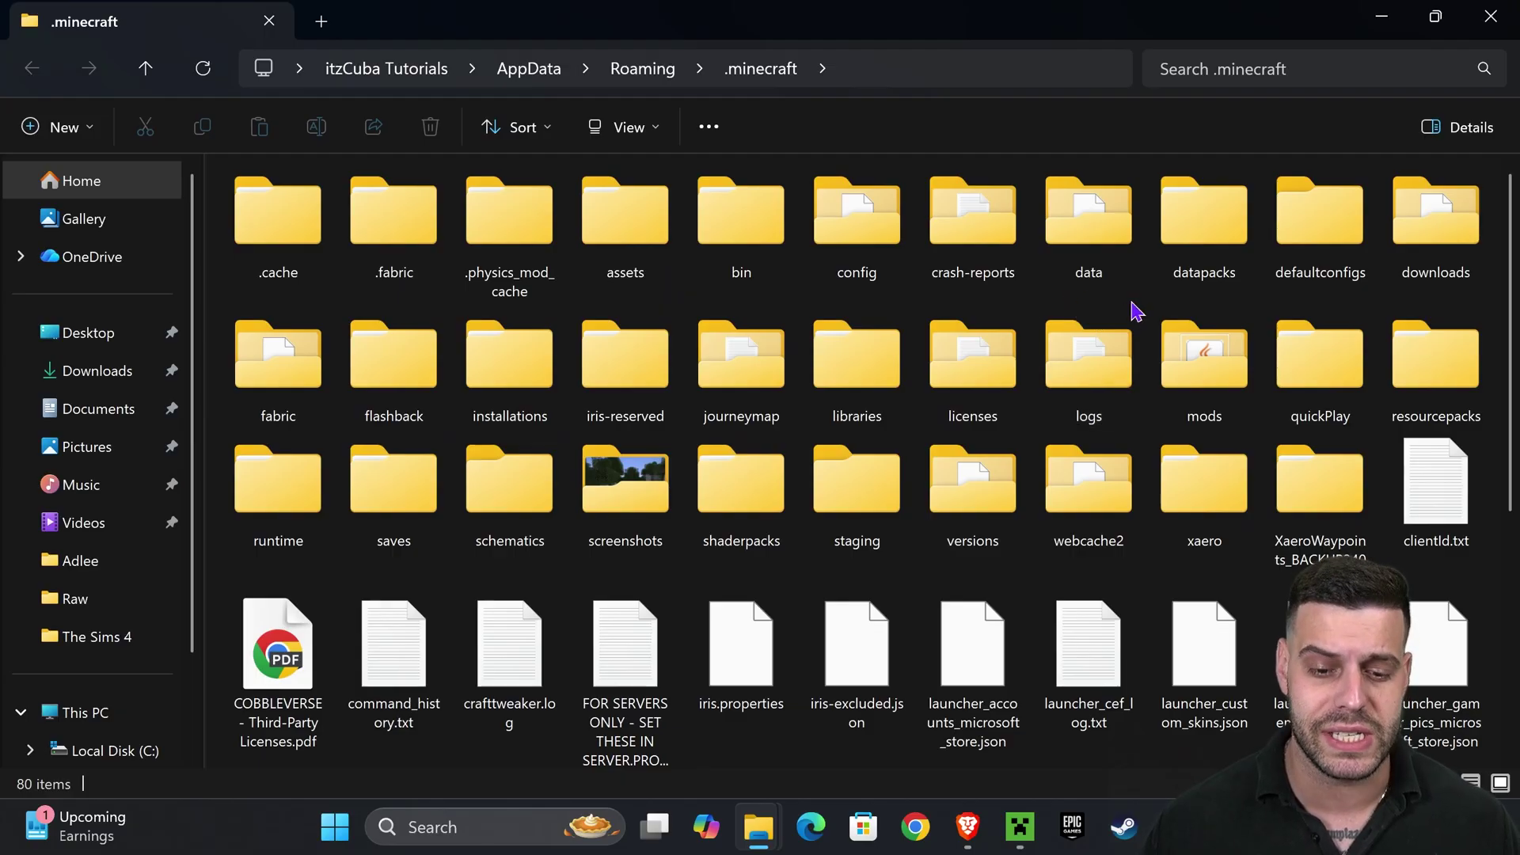
{"action": "left_click", "coordinate": [380, 526]}
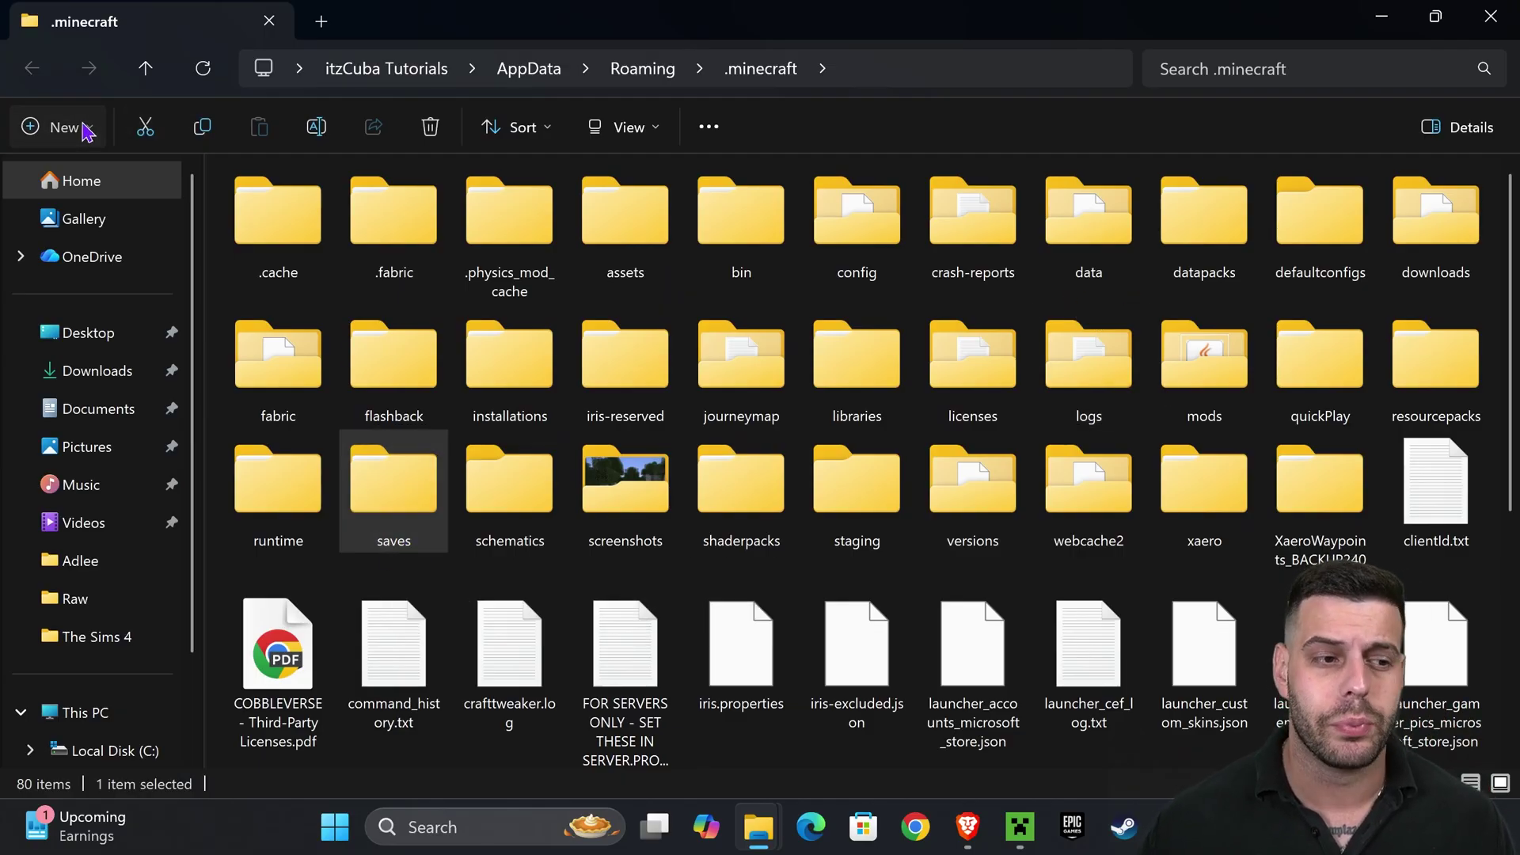
{"action": "left_click", "coordinate": [47, 127]}
{"action": "left_click", "coordinate": [410, 510]}
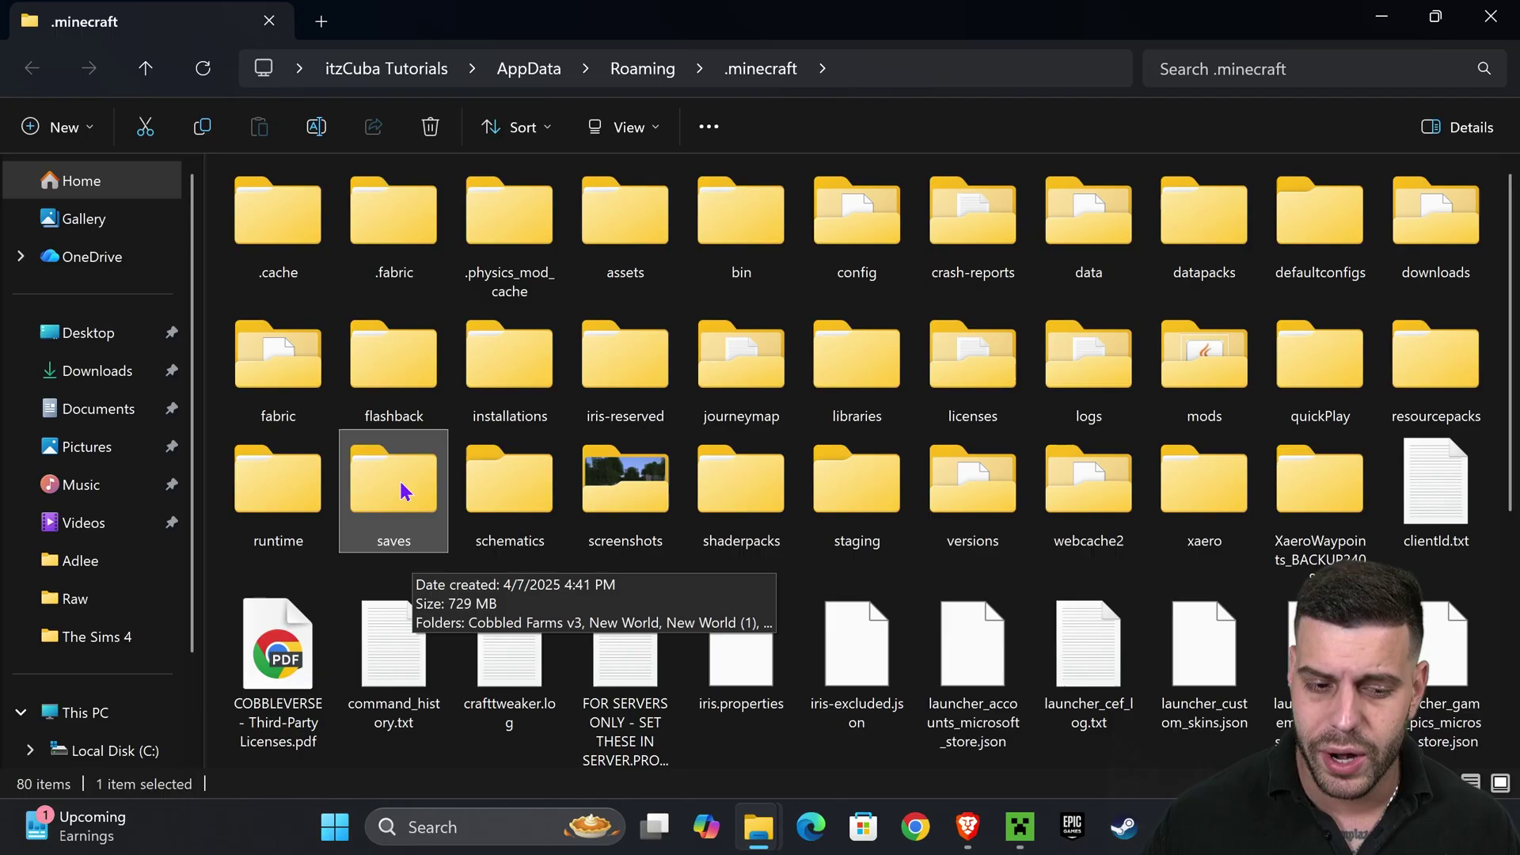
{"action": "double_click", "coordinate": [401, 491]}
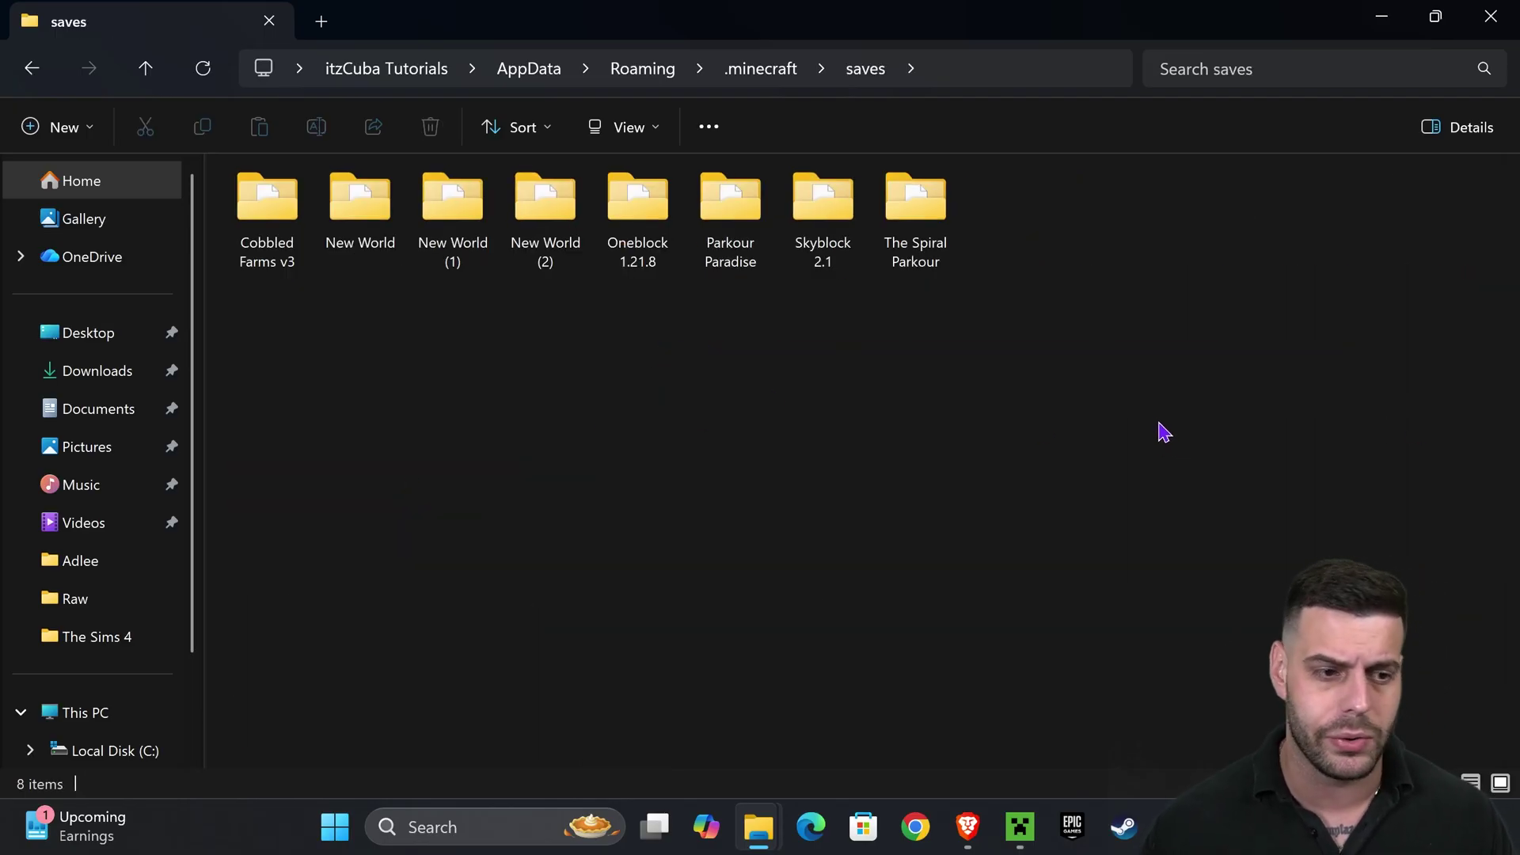
Step: Arrange the saves window and the extracted Oneblock folder window so both are visible, and move the Oneblock 1.21.10 folder into saves
{"action": "left_click_drag", "start_coordinate": [1130, 309], "coordinate": [831, 388]}
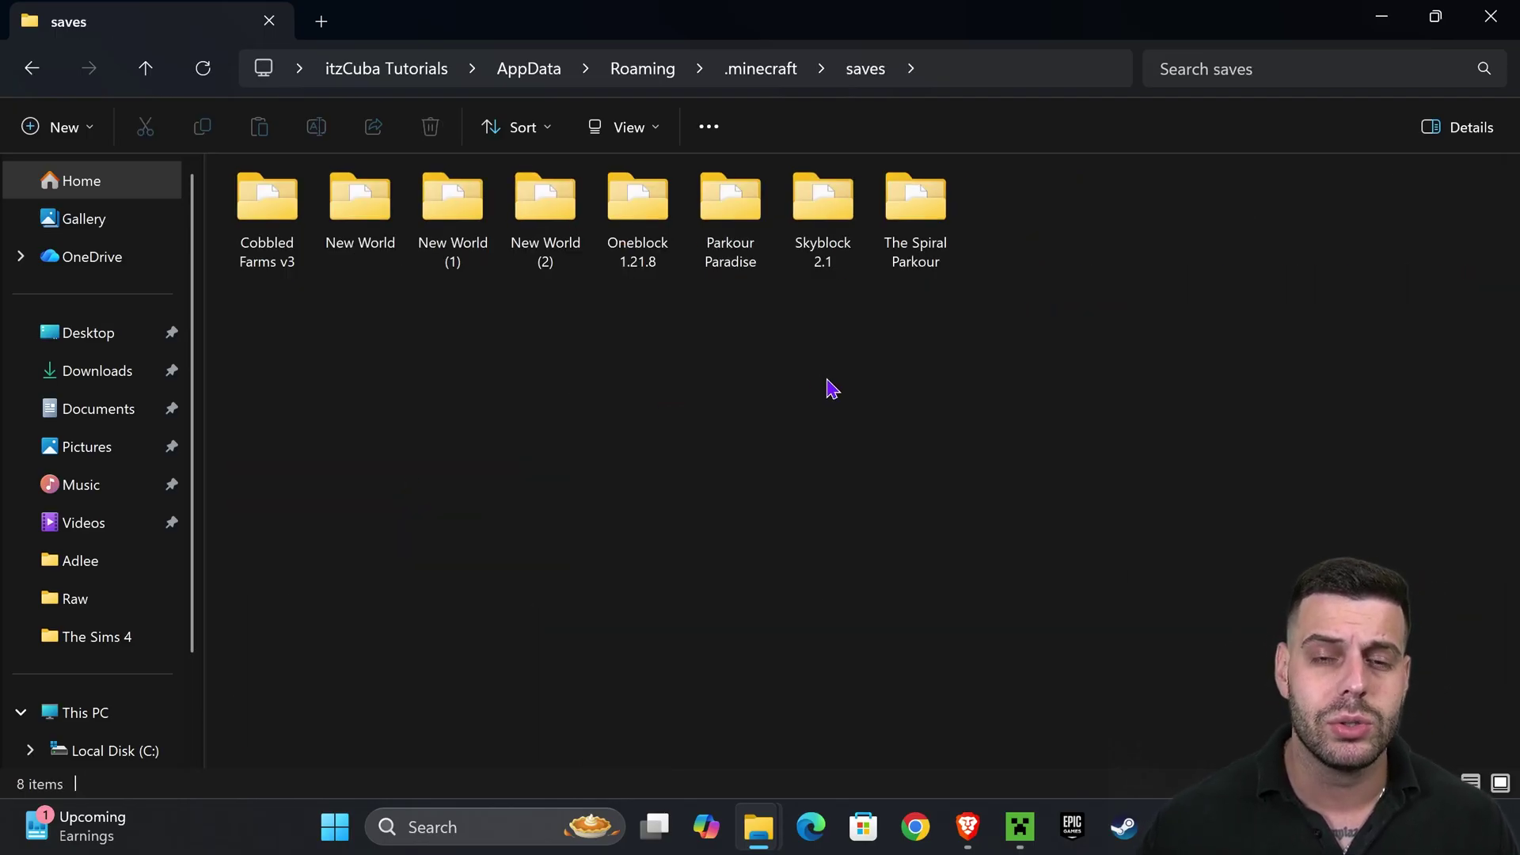
{"action": "left_click_drag", "start_coordinate": [1083, 21], "coordinate": [429, 370]}
{"action": "left_click", "coordinate": [653, 295]}
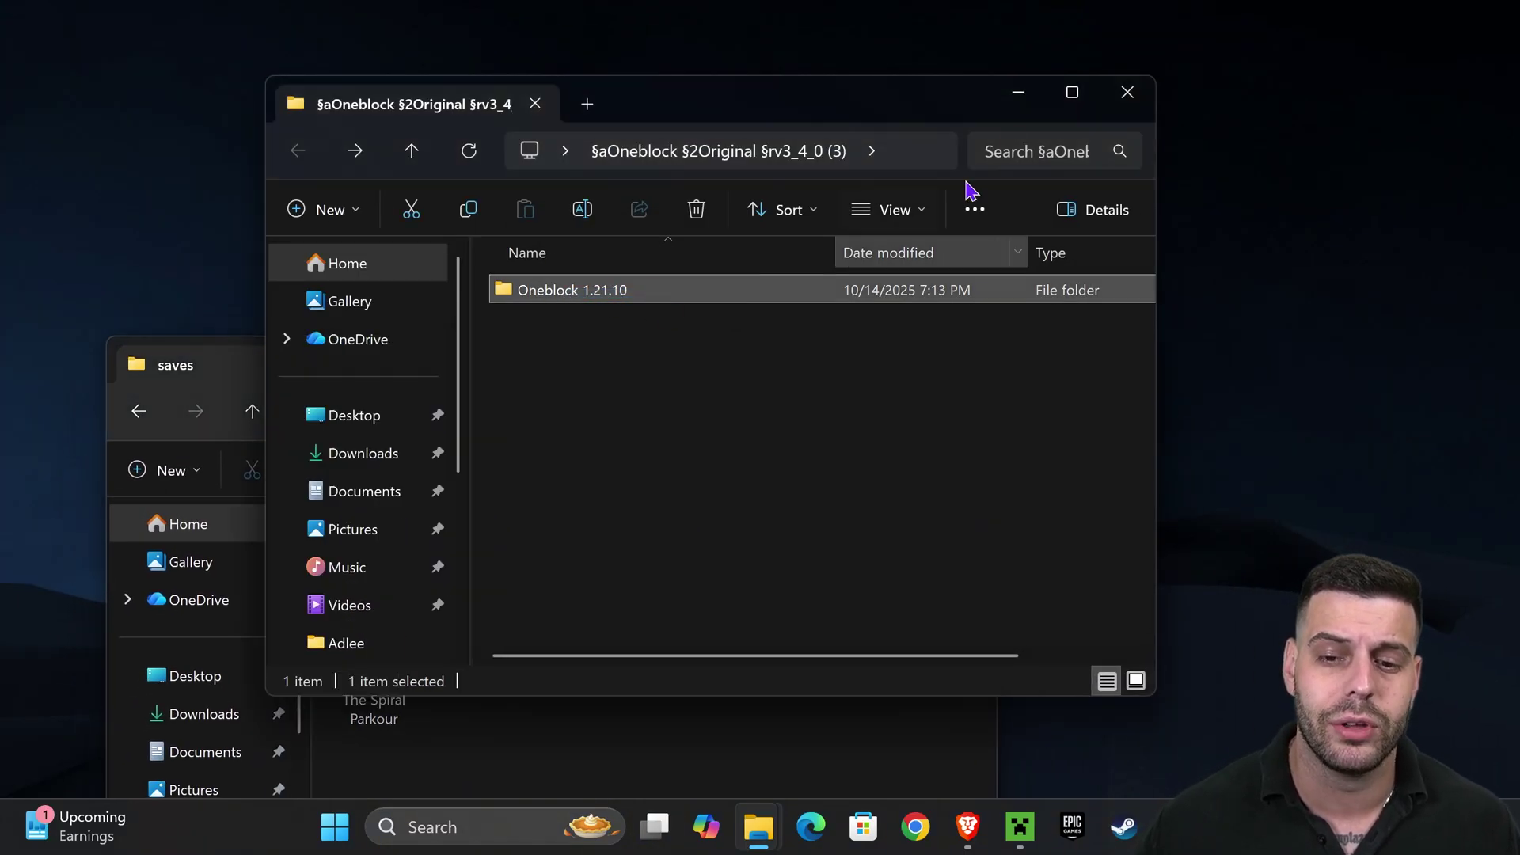
{"action": "left_click_drag", "start_coordinate": [826, 103], "coordinate": [1146, 47]}
{"action": "left_click", "coordinate": [1114, 325]}
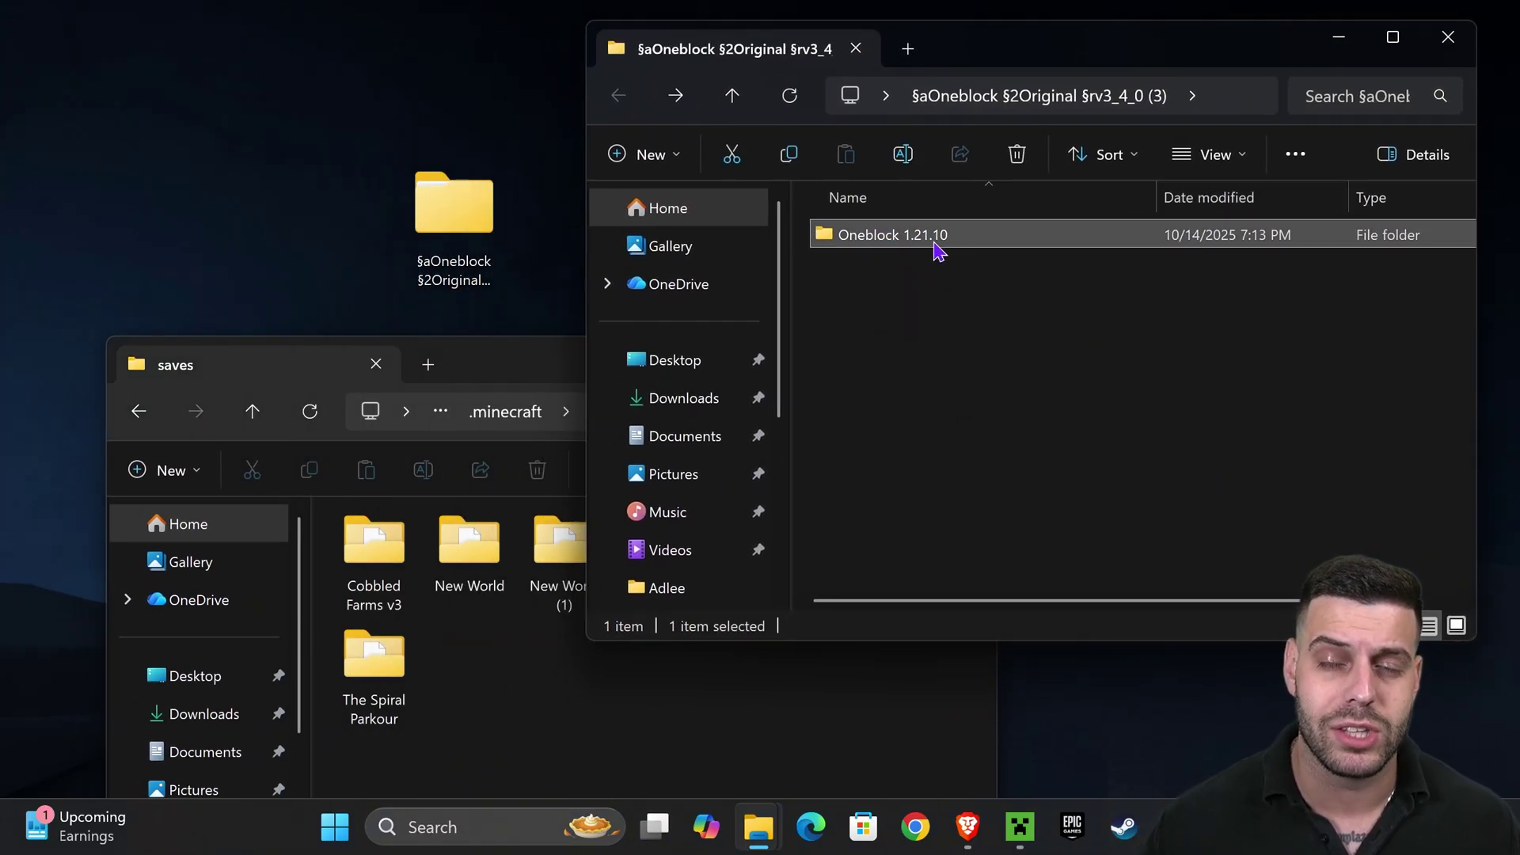
{"action": "left_click_drag", "start_coordinate": [891, 236], "coordinate": [603, 712]}
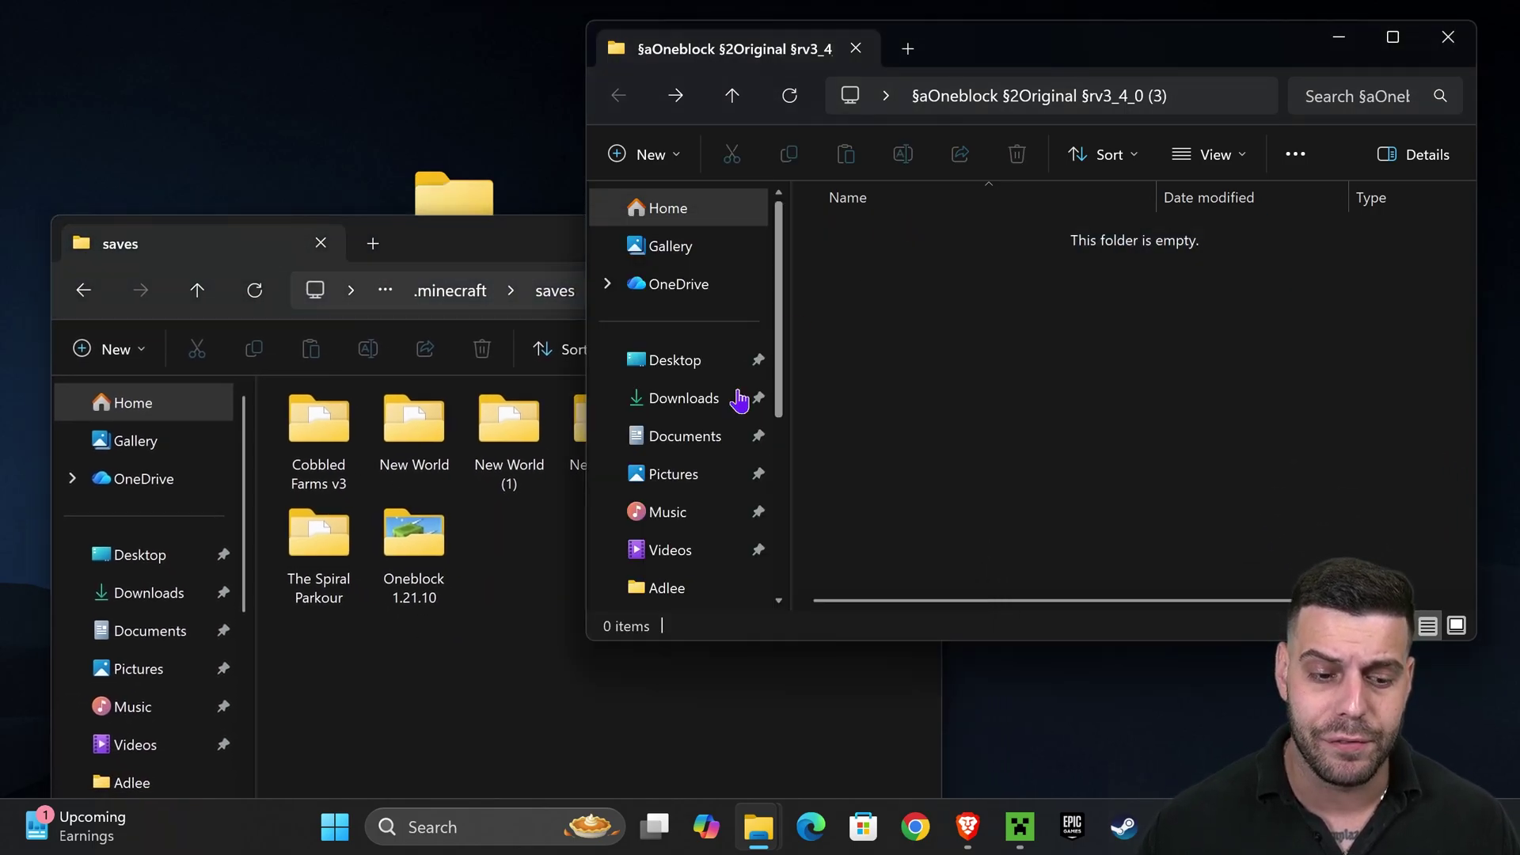
Step: Open the Oneblock 1.21.10 folder inside saves and examine its world files
{"action": "double_click", "coordinate": [414, 554]}
{"action": "scroll", "coordinate": [467, 620], "scroll_direction": "down", "scroll_amount": 2}
{"action": "scroll", "coordinate": [467, 620], "scroll_direction": "up", "scroll_amount": 2}
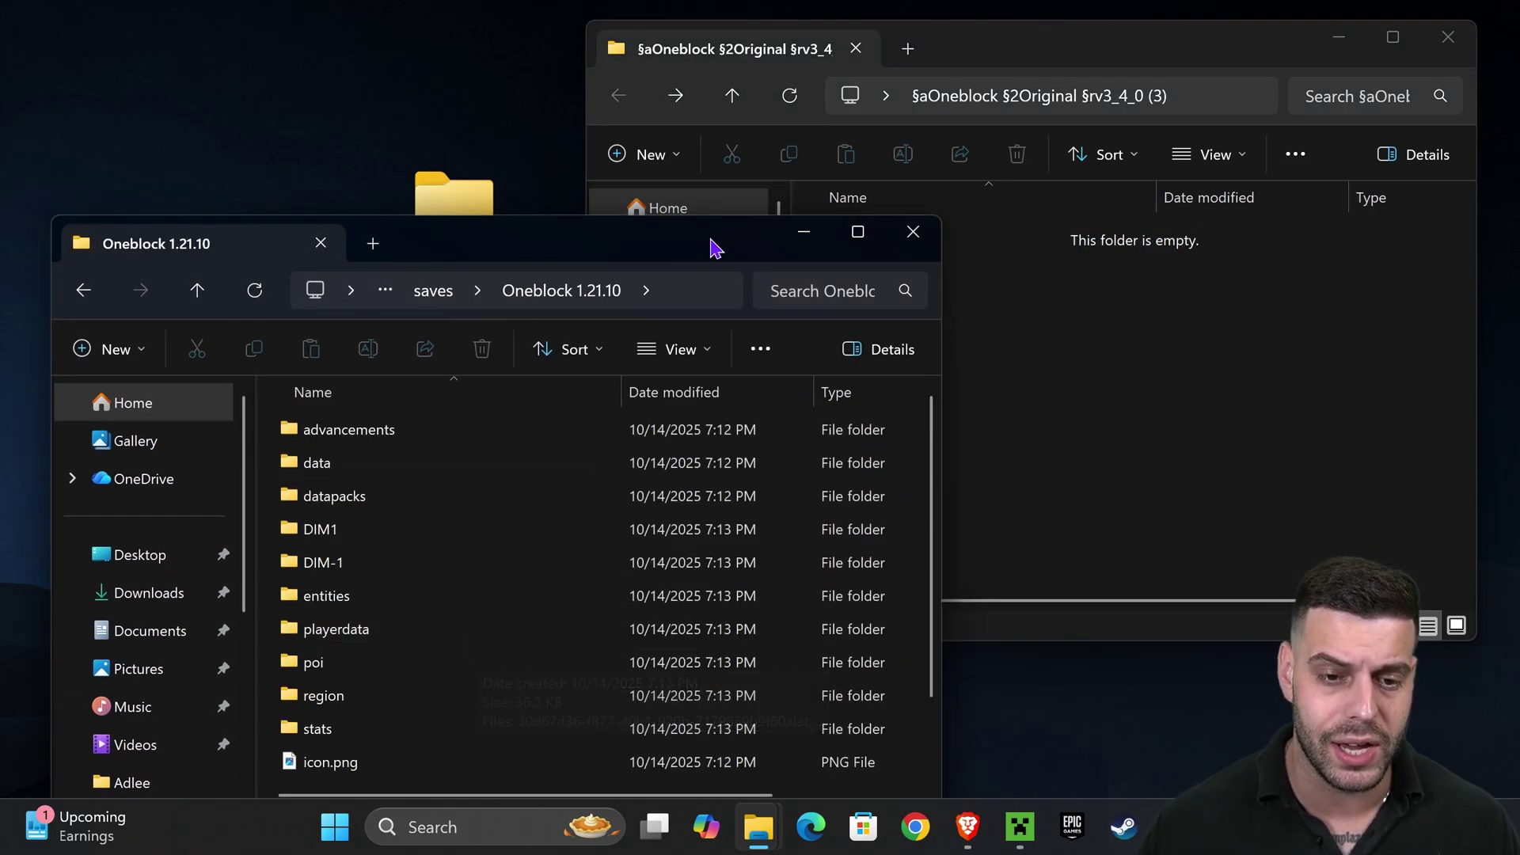
{"action": "left_click_drag", "start_coordinate": [717, 248], "coordinate": [698, 290]}
Step: Close the extracted folder's window, check the contents of the §aOneblock §2Original folder on the desktop and delete that folder
{"action": "left_click", "coordinate": [1448, 37]}
{"action": "left_click_drag", "start_coordinate": [427, 240], "coordinate": [1140, 83]}
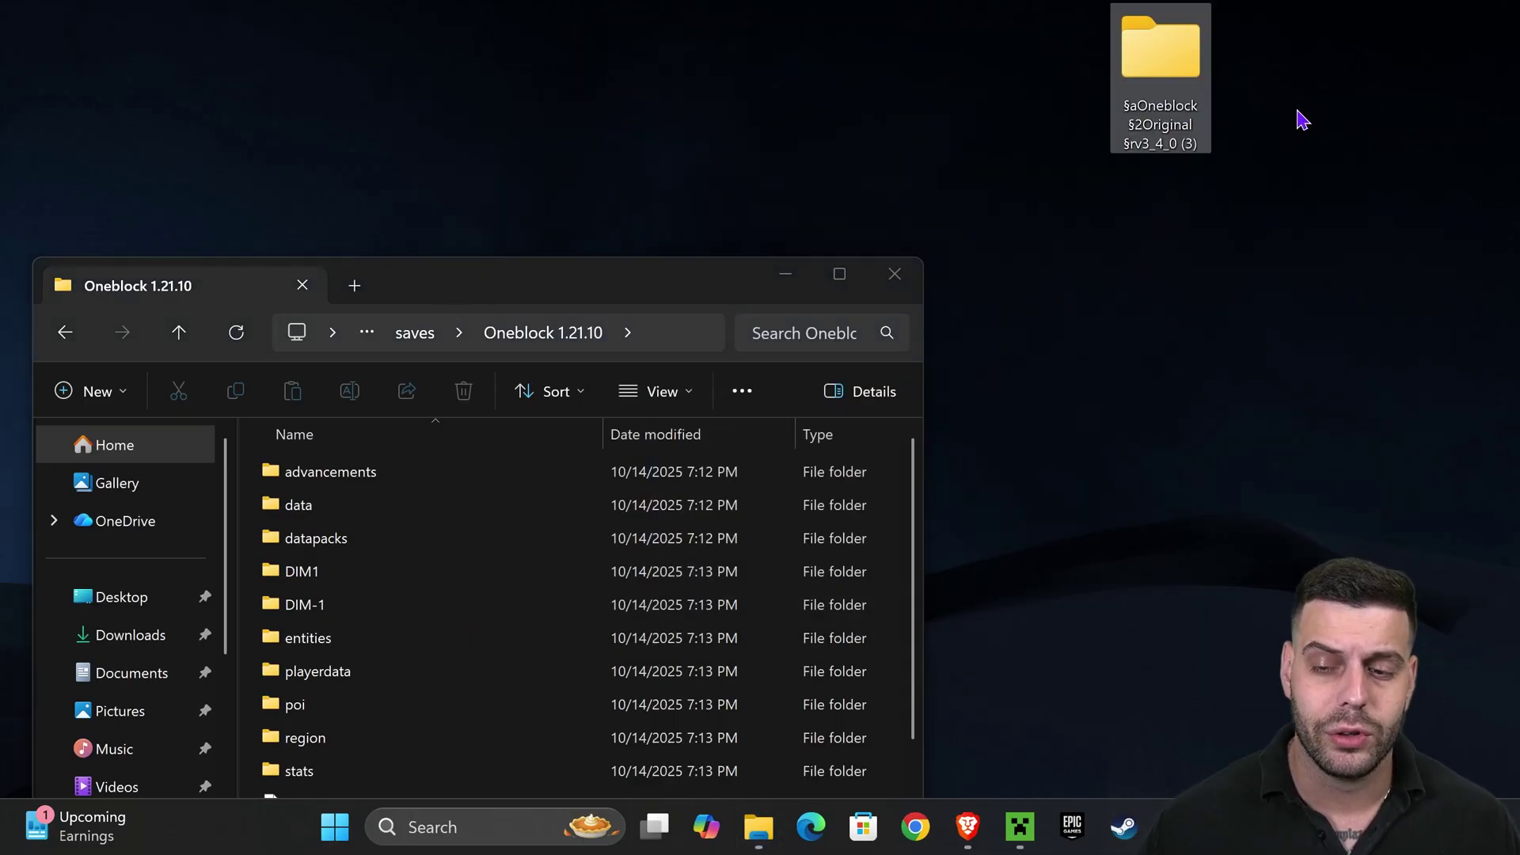
{"action": "double_click", "coordinate": [1190, 63]}
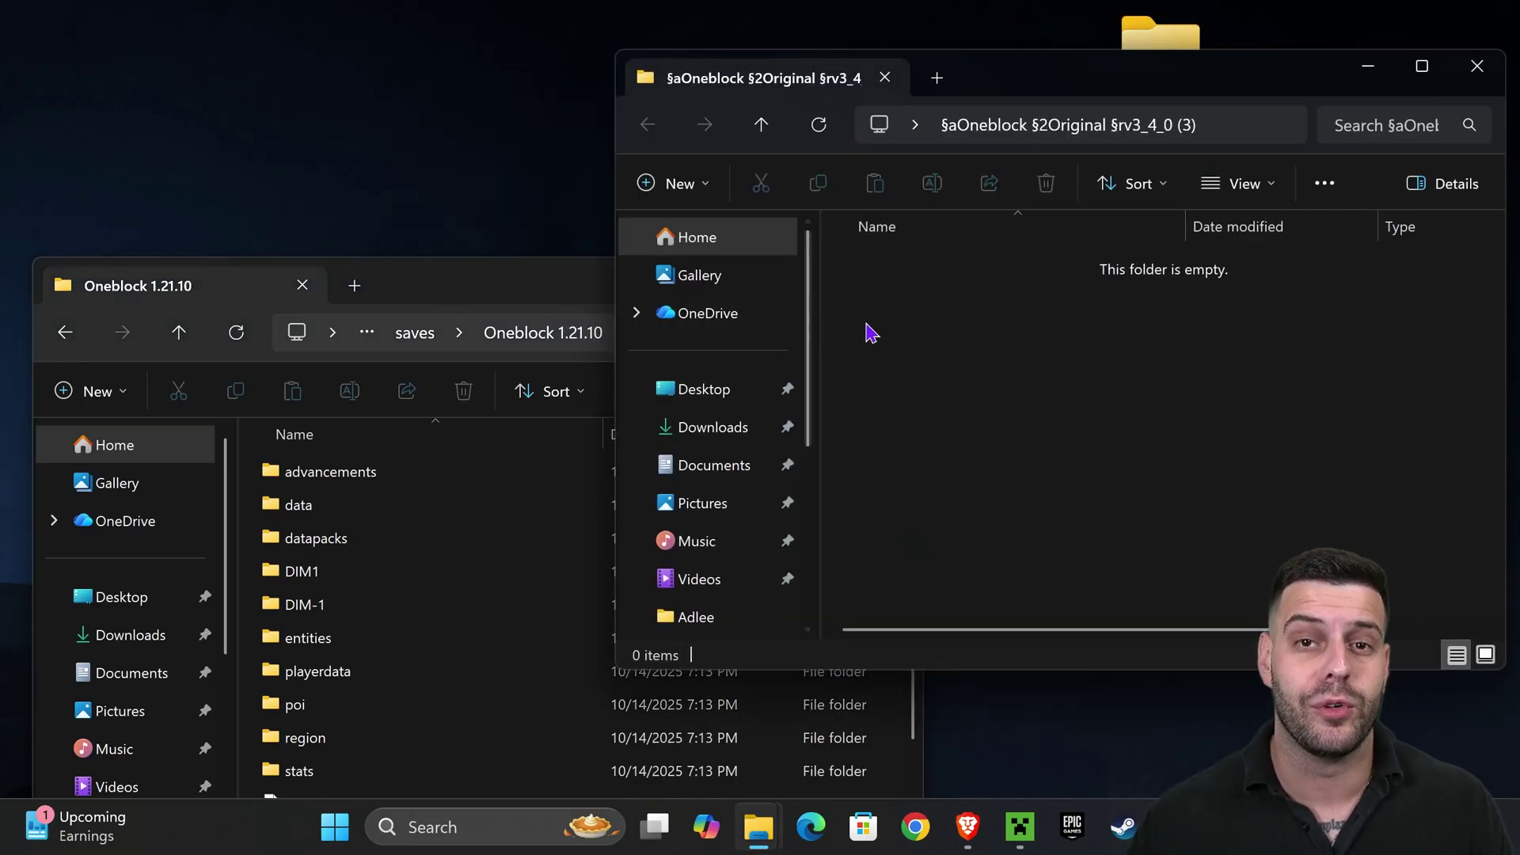
{"action": "left_click", "coordinate": [1477, 65]}
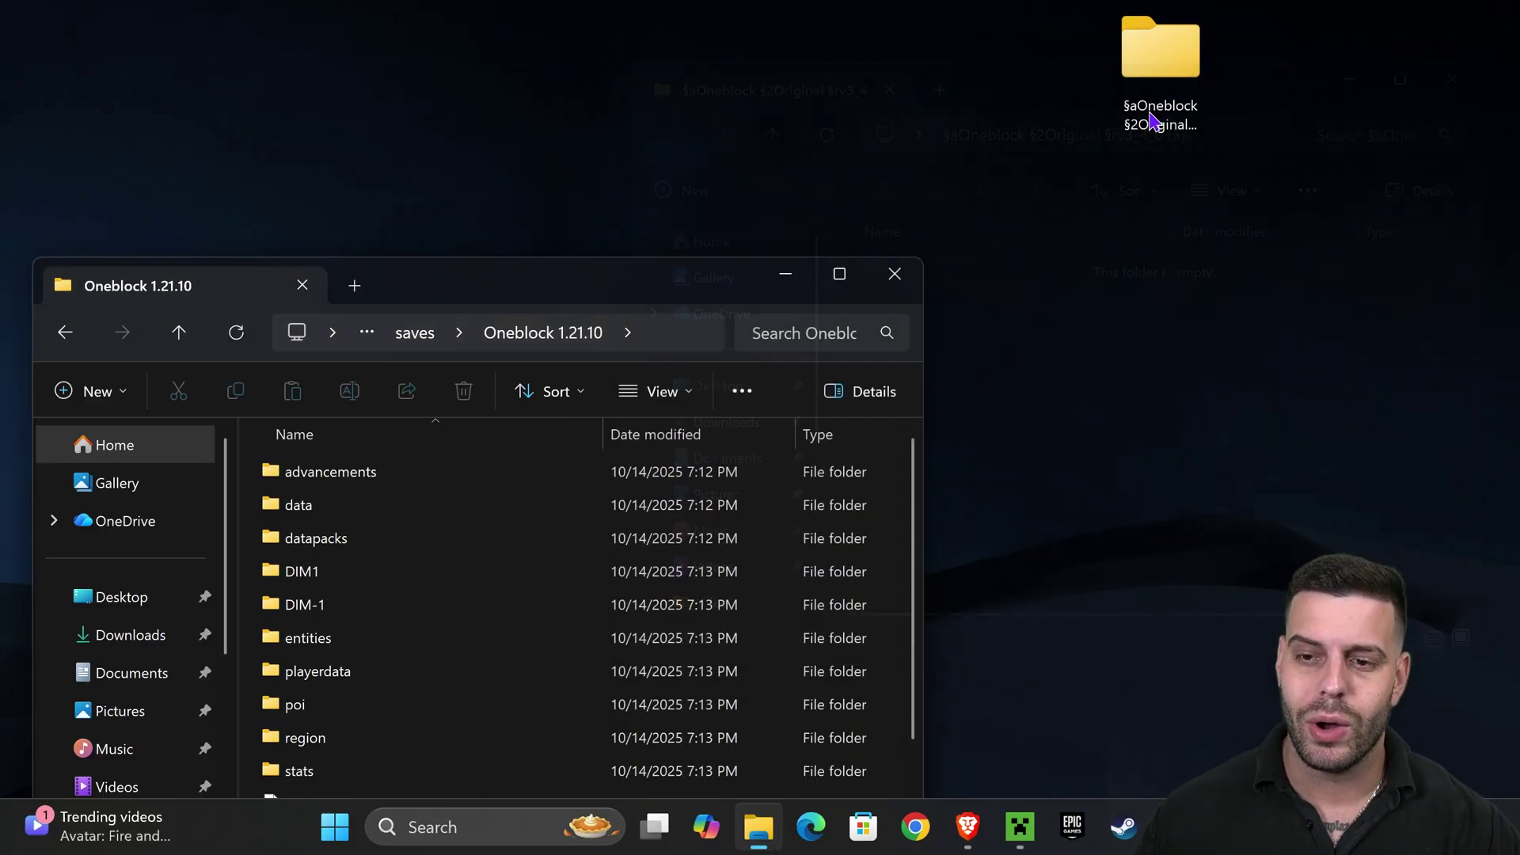
{"action": "left_click_drag", "start_coordinate": [1434, 13], "coordinate": [1029, 65]}
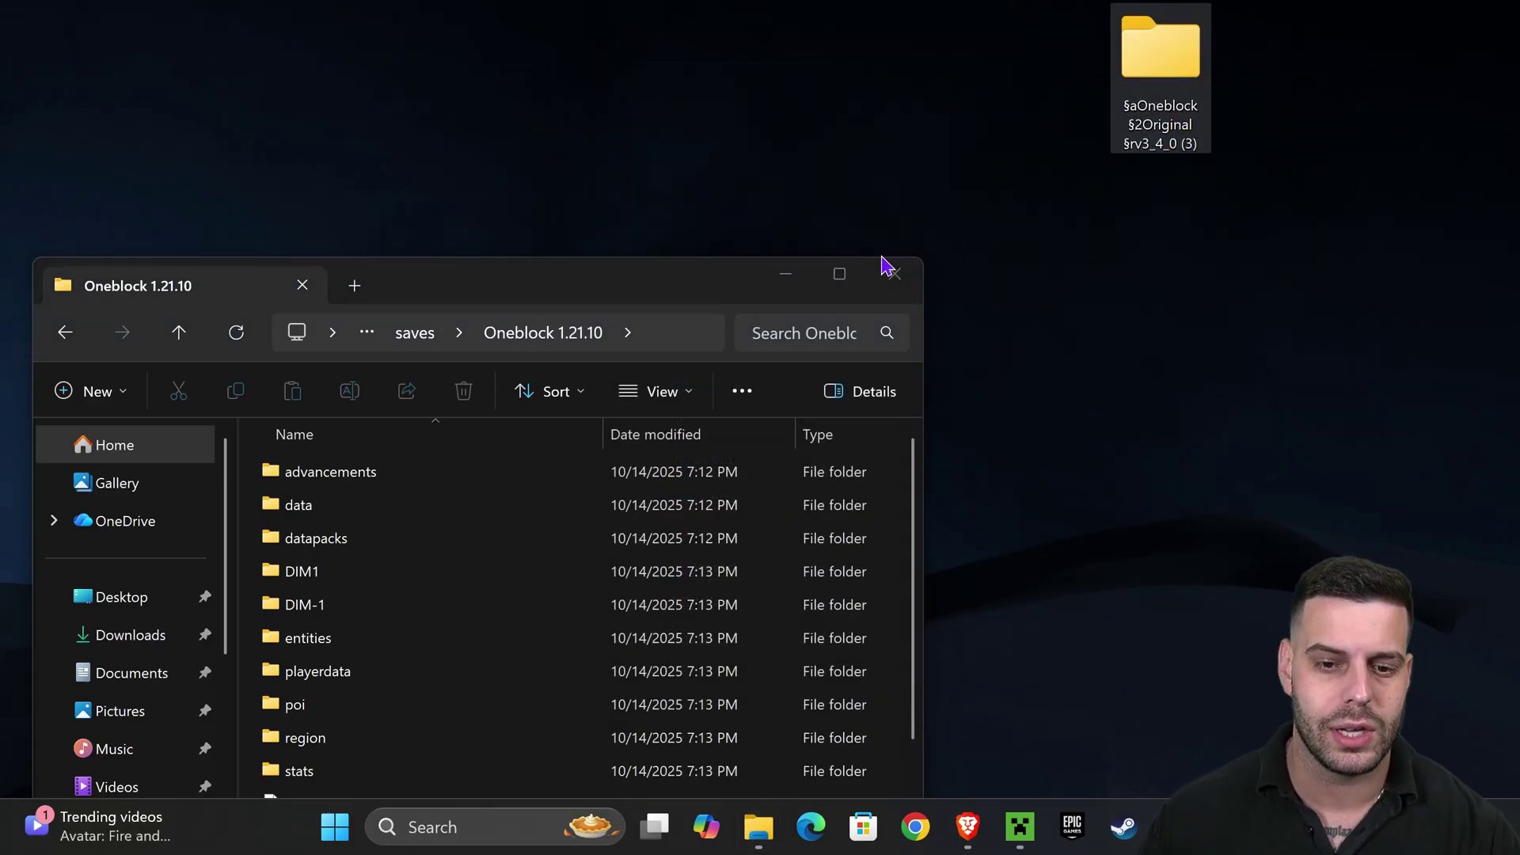
{"action": "key", "text": "Delete"}
Step: Return to the saves folder in a maximized window and delete the Oneblock 1.21.8 and Skyblock 2.1 world folders
{"action": "left_click_drag", "start_coordinate": [722, 278], "coordinate": [716, 4]}
{"action": "left_click", "coordinate": [861, 69]}
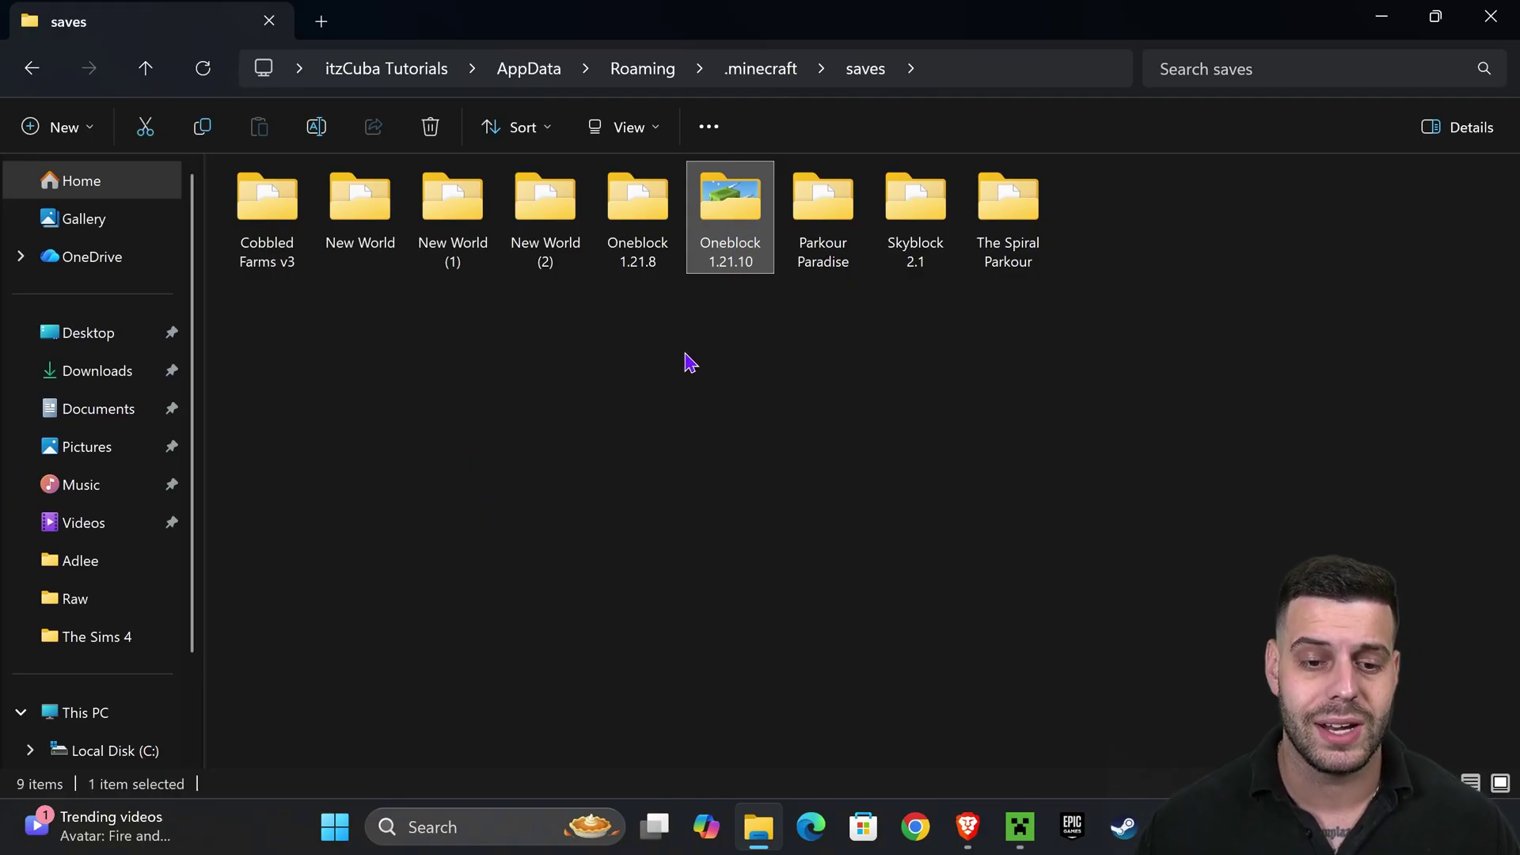
{"action": "left_click", "coordinate": [645, 208]}
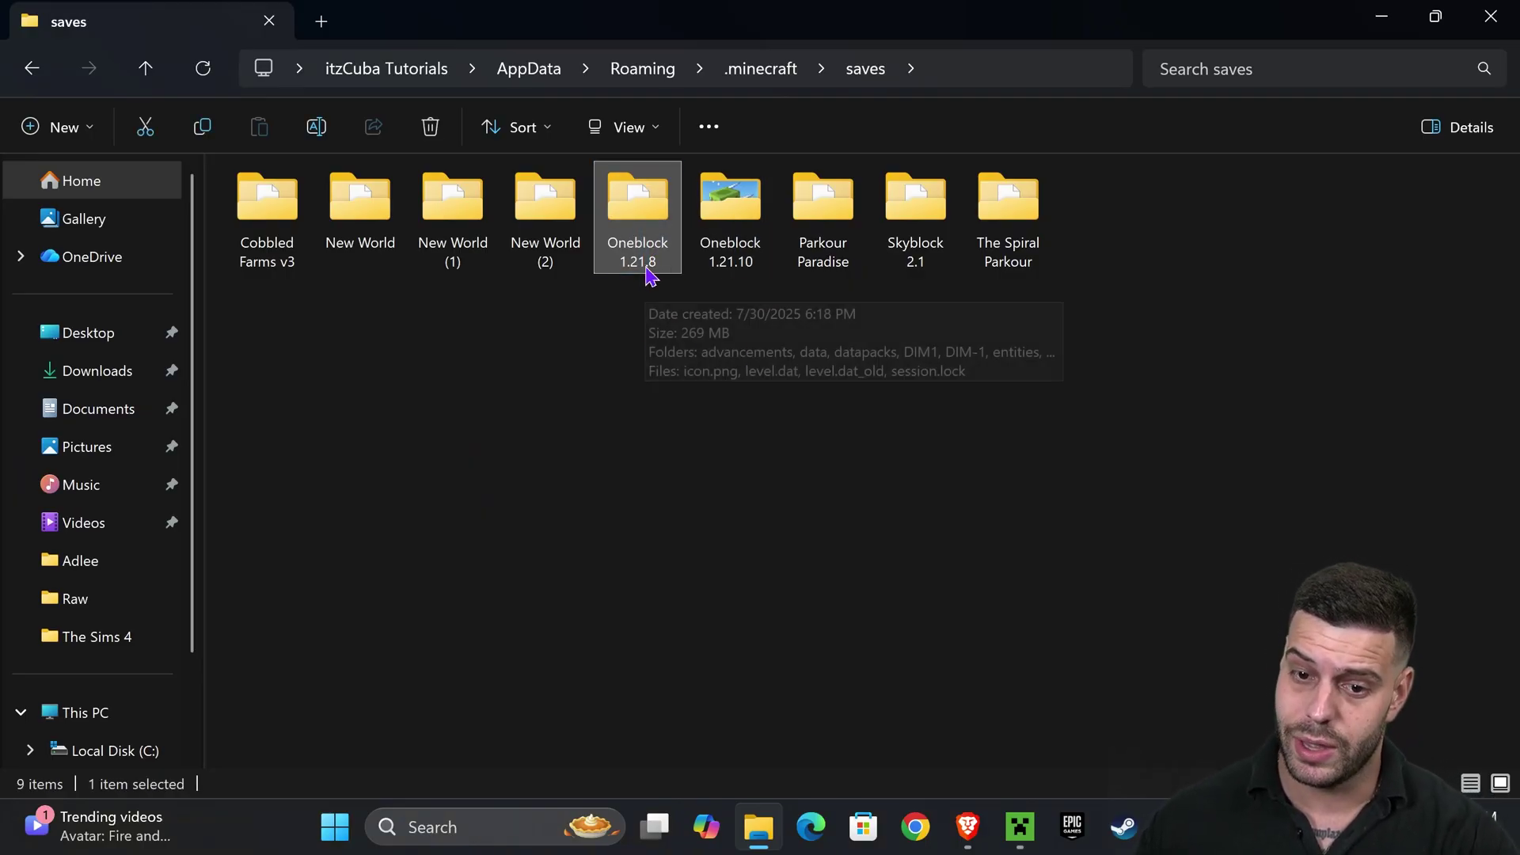
{"action": "key", "text": "Delete"}
{"action": "left_click", "coordinate": [827, 202]}
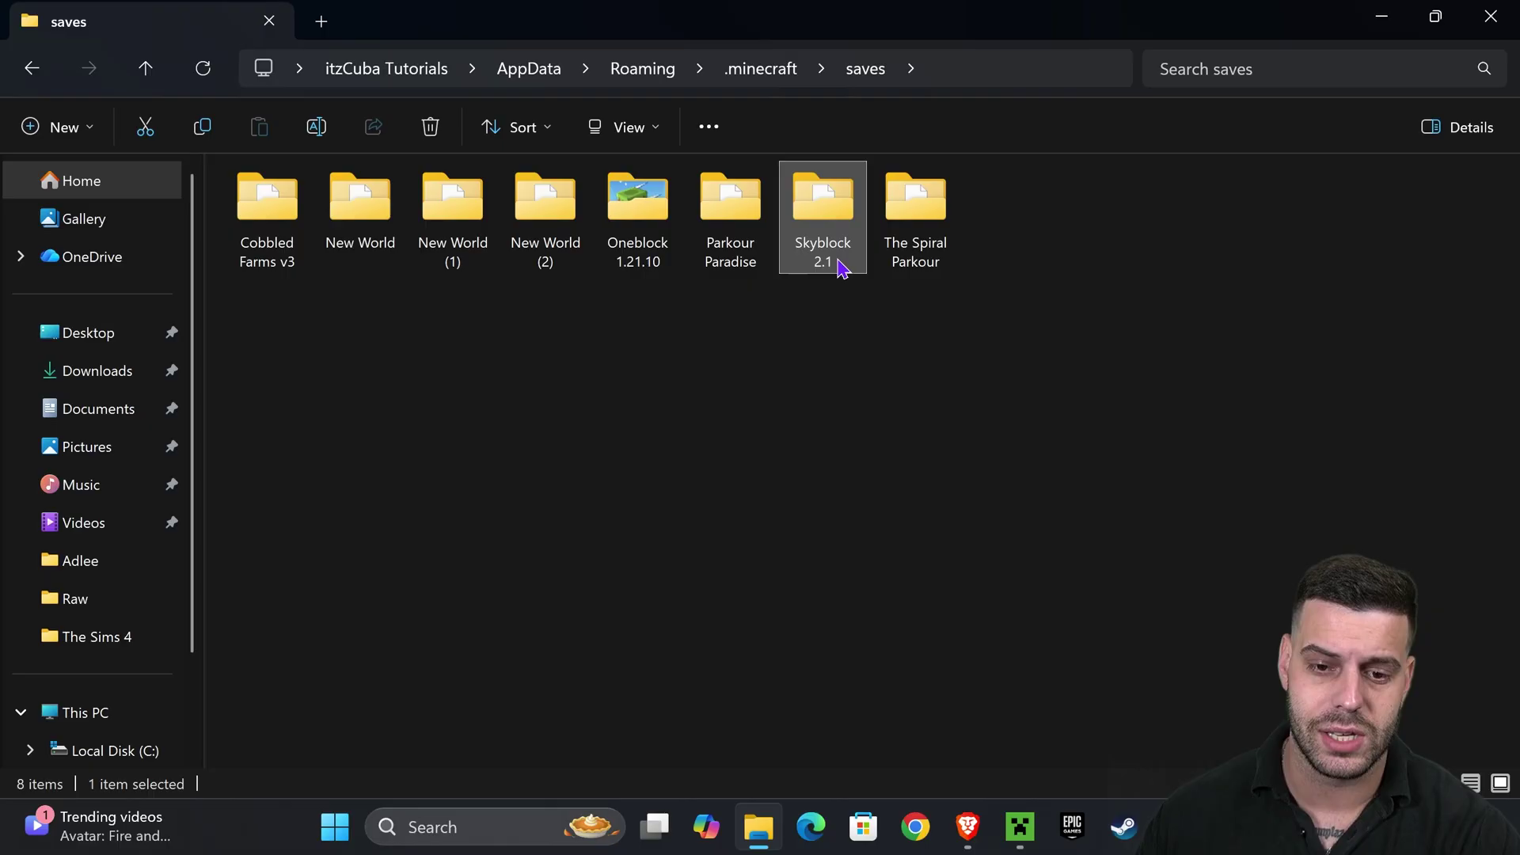
{"action": "key", "text": "Delete"}
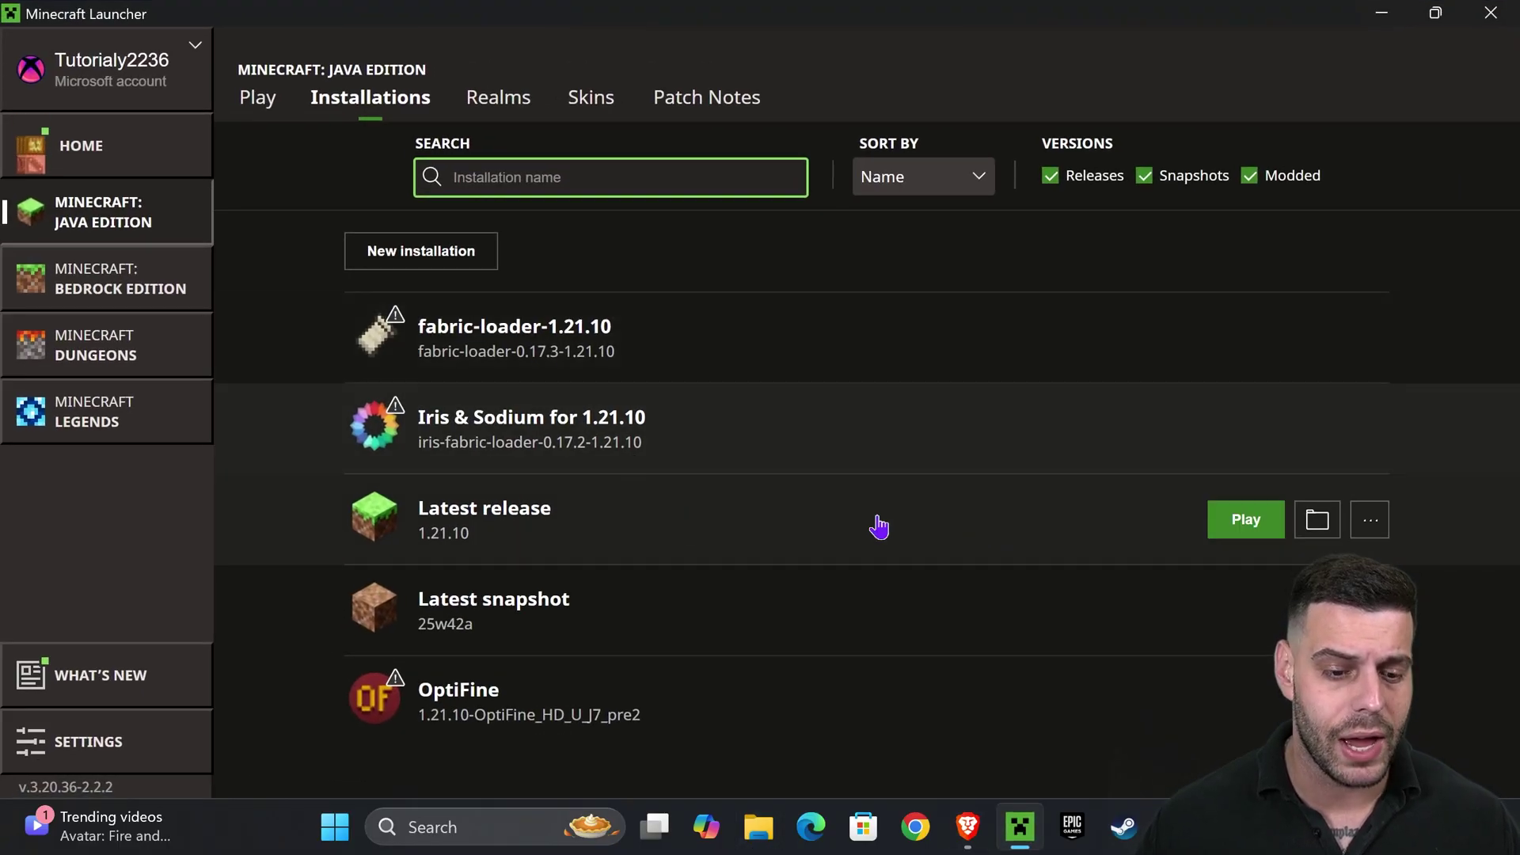
Step: Launch the Latest release 1.21.10 installation from the Minecraft Launcher and load the singleplayer world Oneblock Original
{"action": "left_click", "coordinate": [1245, 519]}
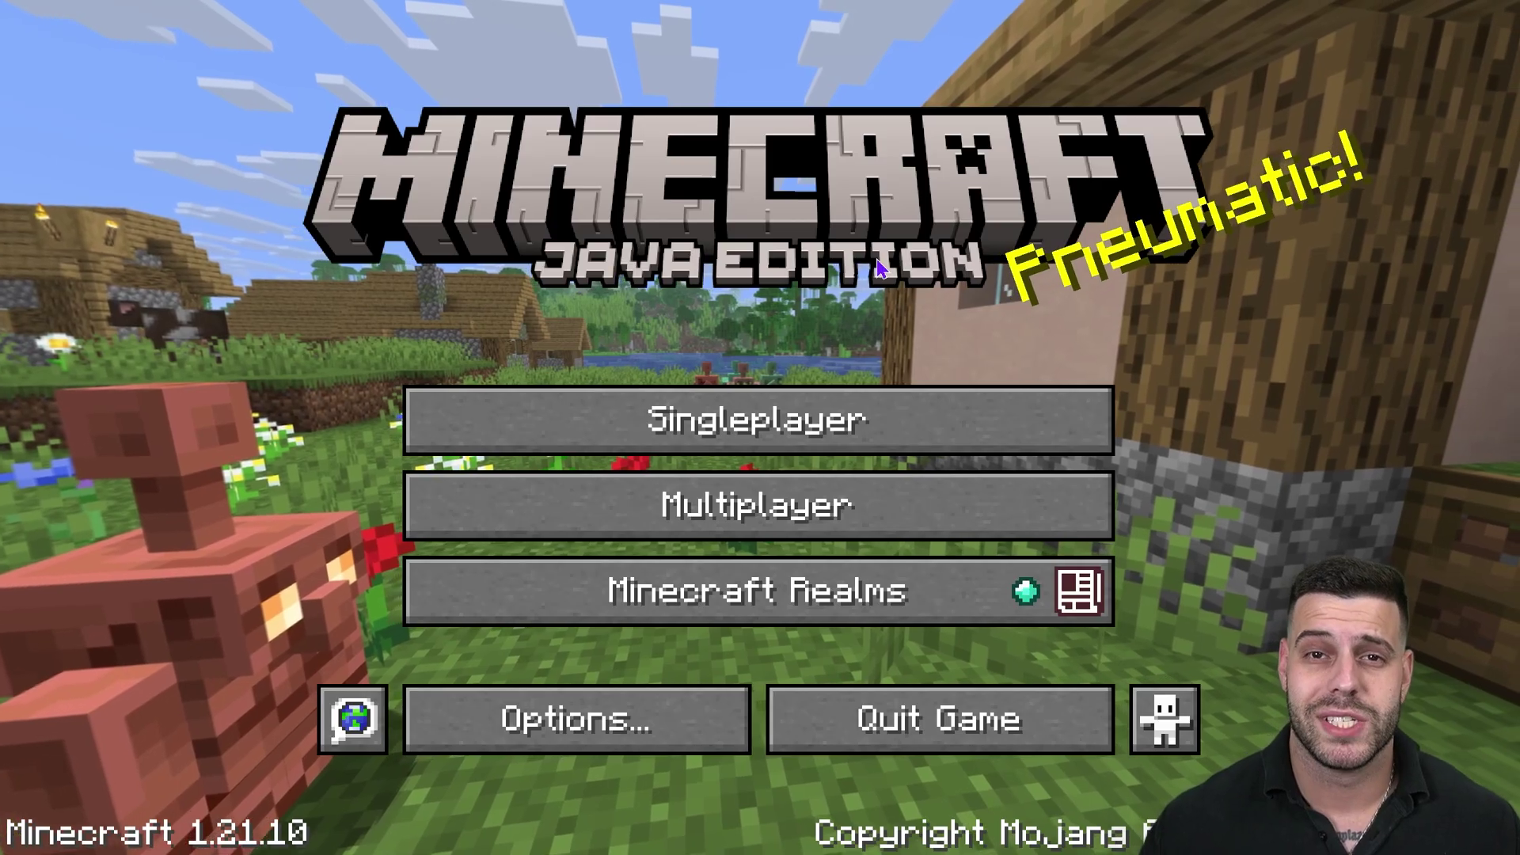
{"action": "left_click", "coordinate": [882, 420]}
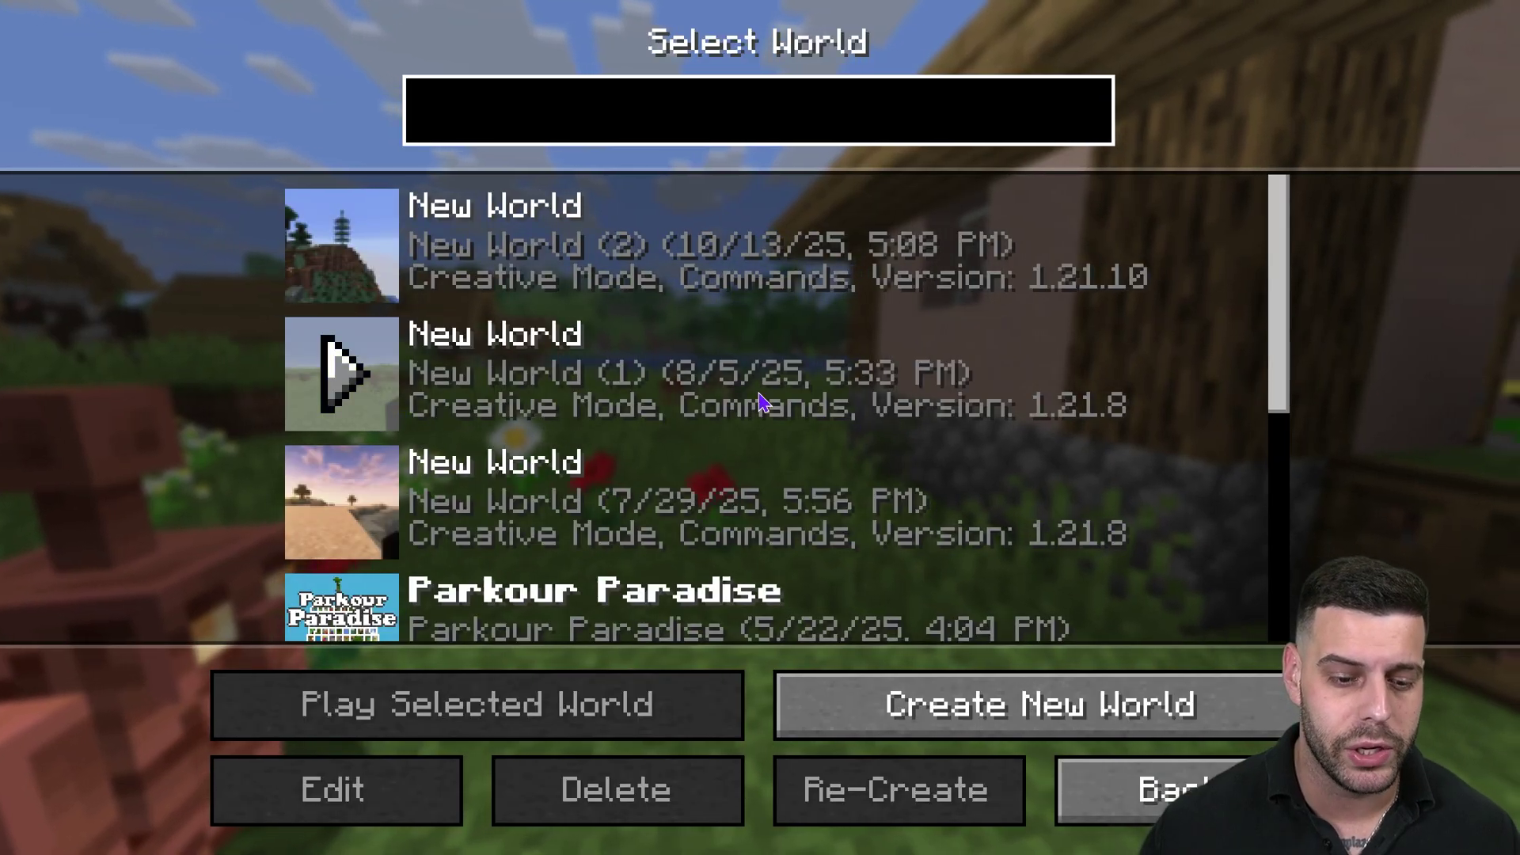
{"action": "scroll", "coordinate": [618, 392], "scroll_direction": "down", "scroll_amount": 6}
{"action": "left_click", "coordinate": [717, 564]}
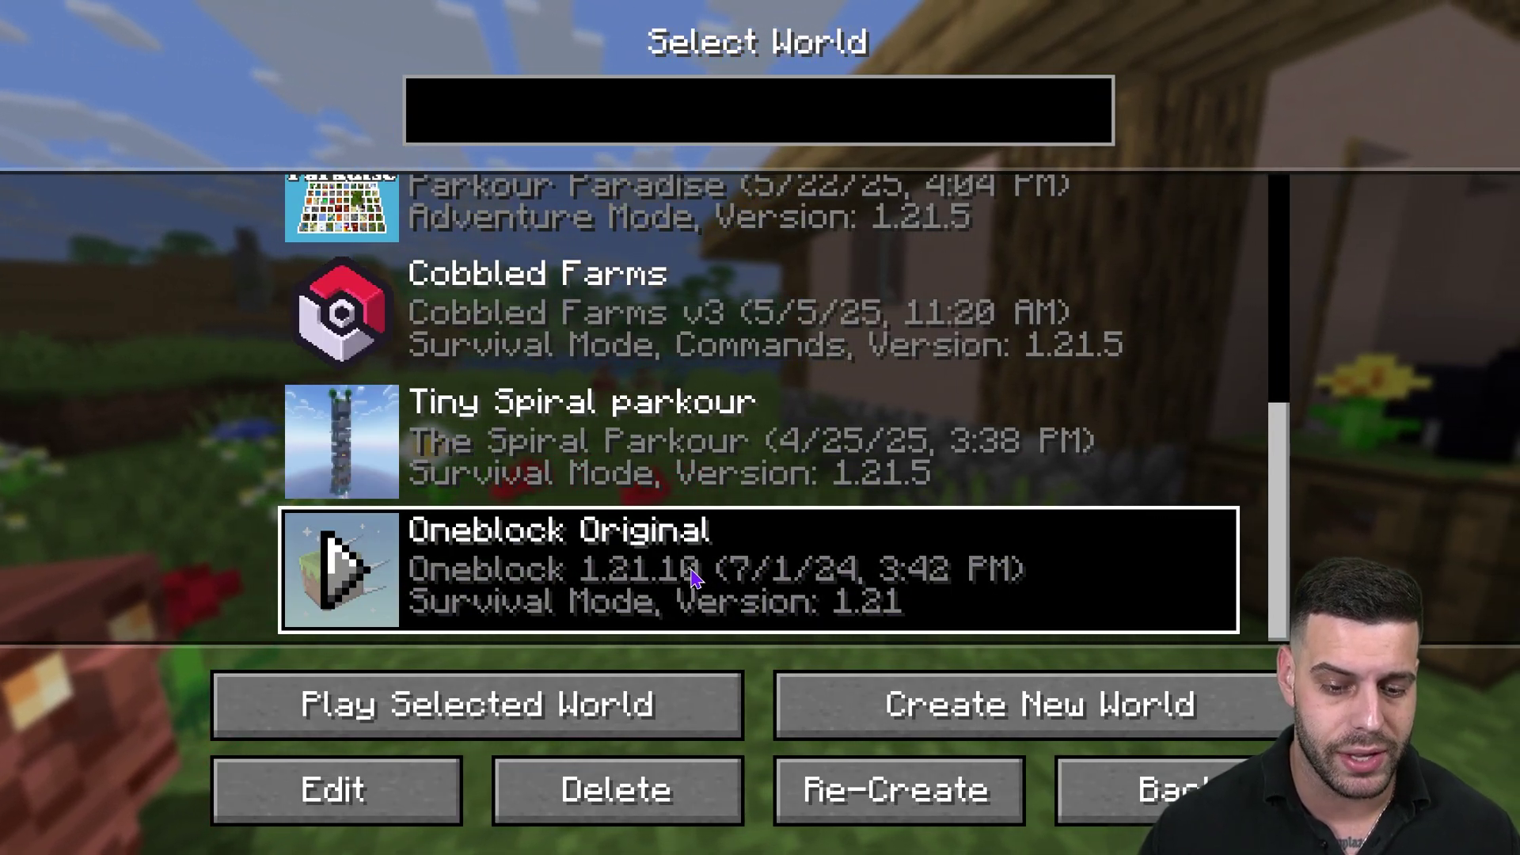
{"action": "left_click", "coordinate": [491, 702]}
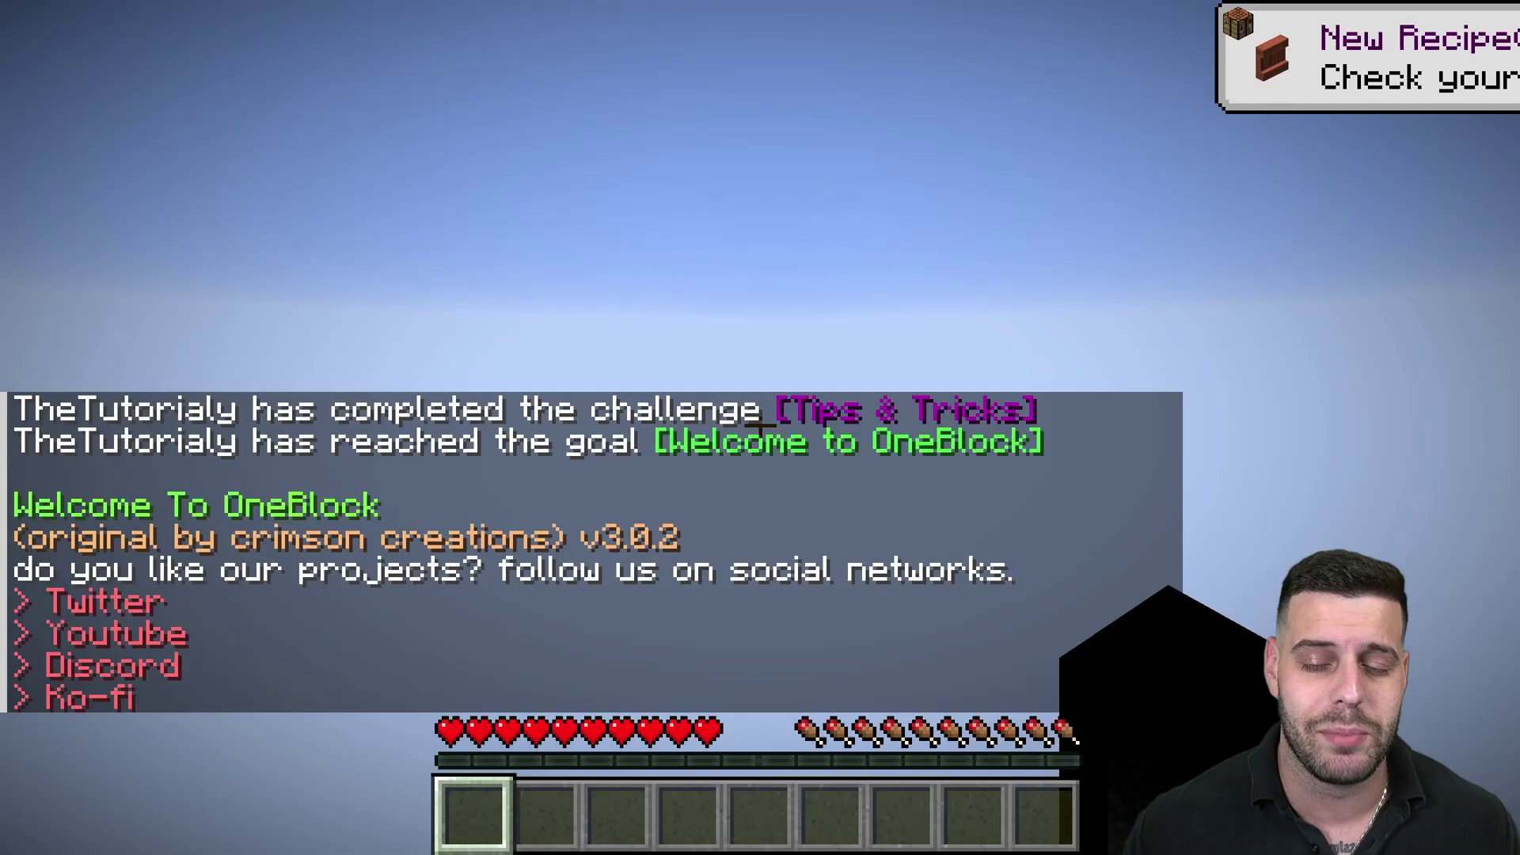
Step: Test the OneBlock world by breaking the starting block to collect two dirt blocks and viewing the character in third person
{"action": "key", "text": "F5"}
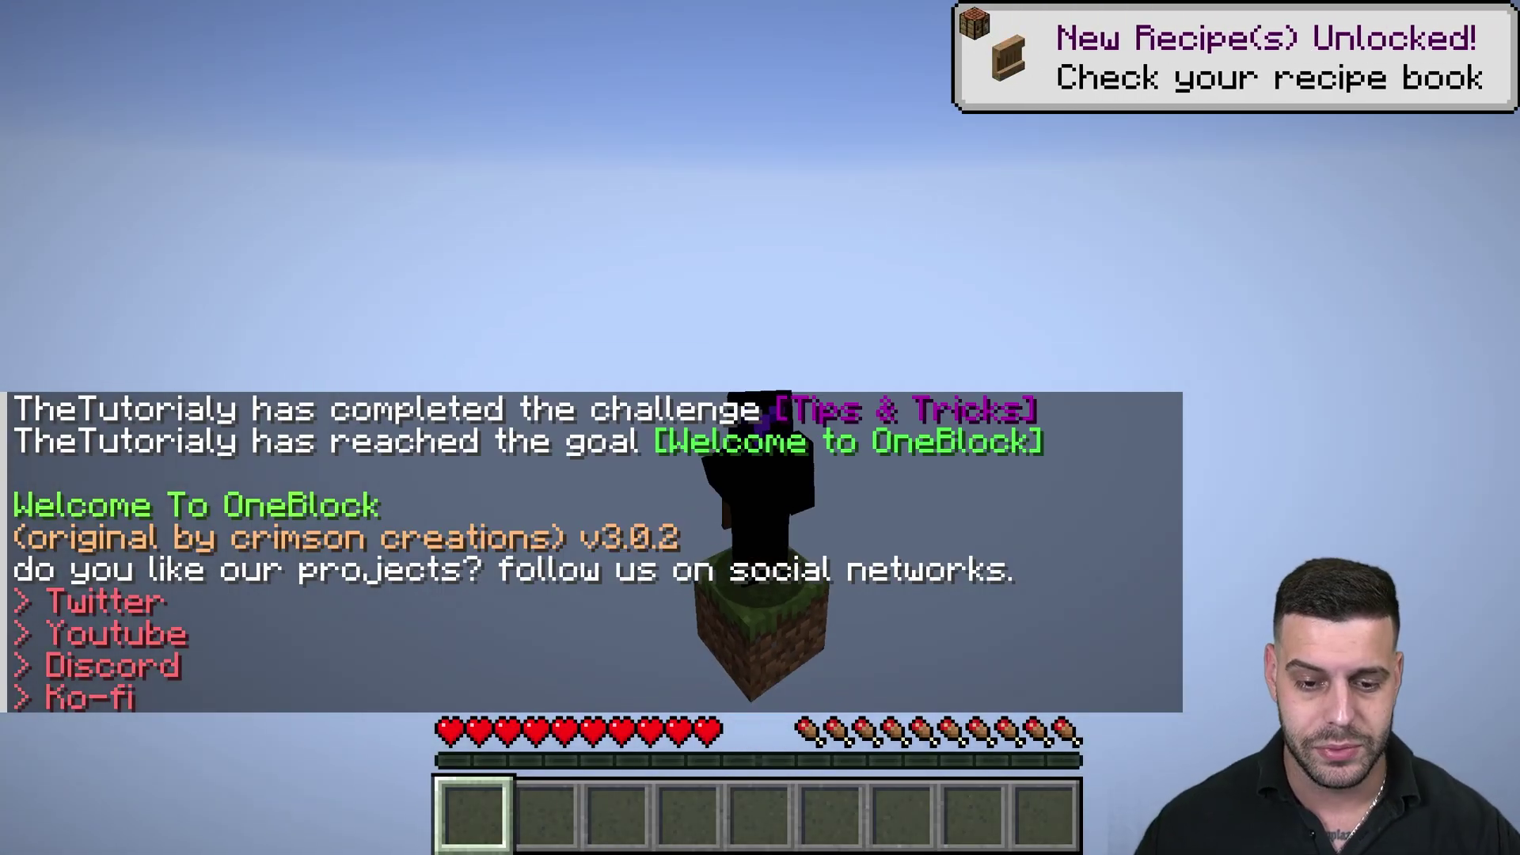
{"action": "key", "text": "F5"}
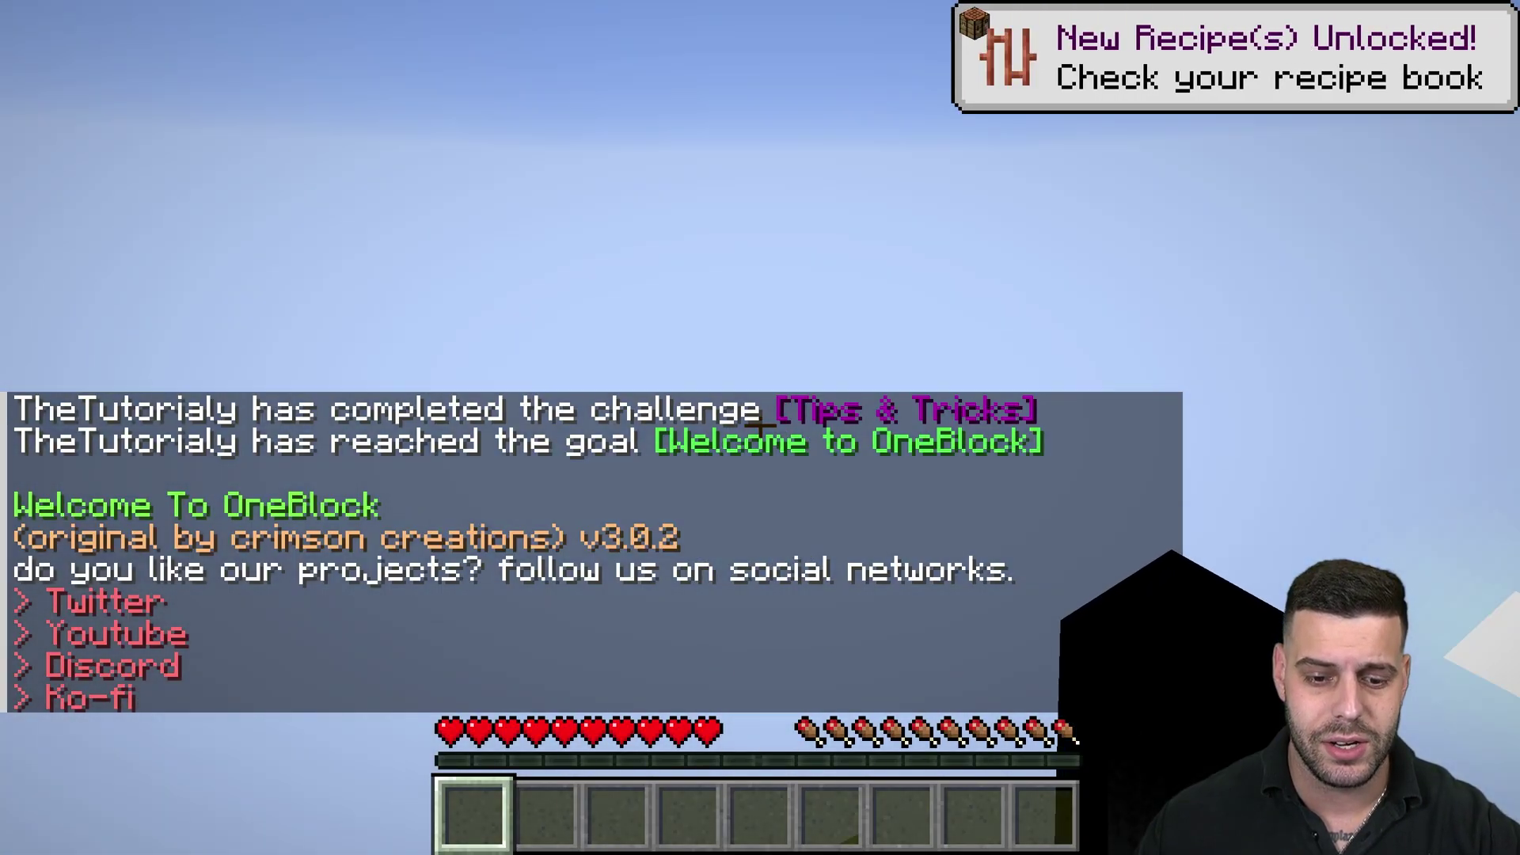
{"action": "left_click", "coordinate": [760, 427]}
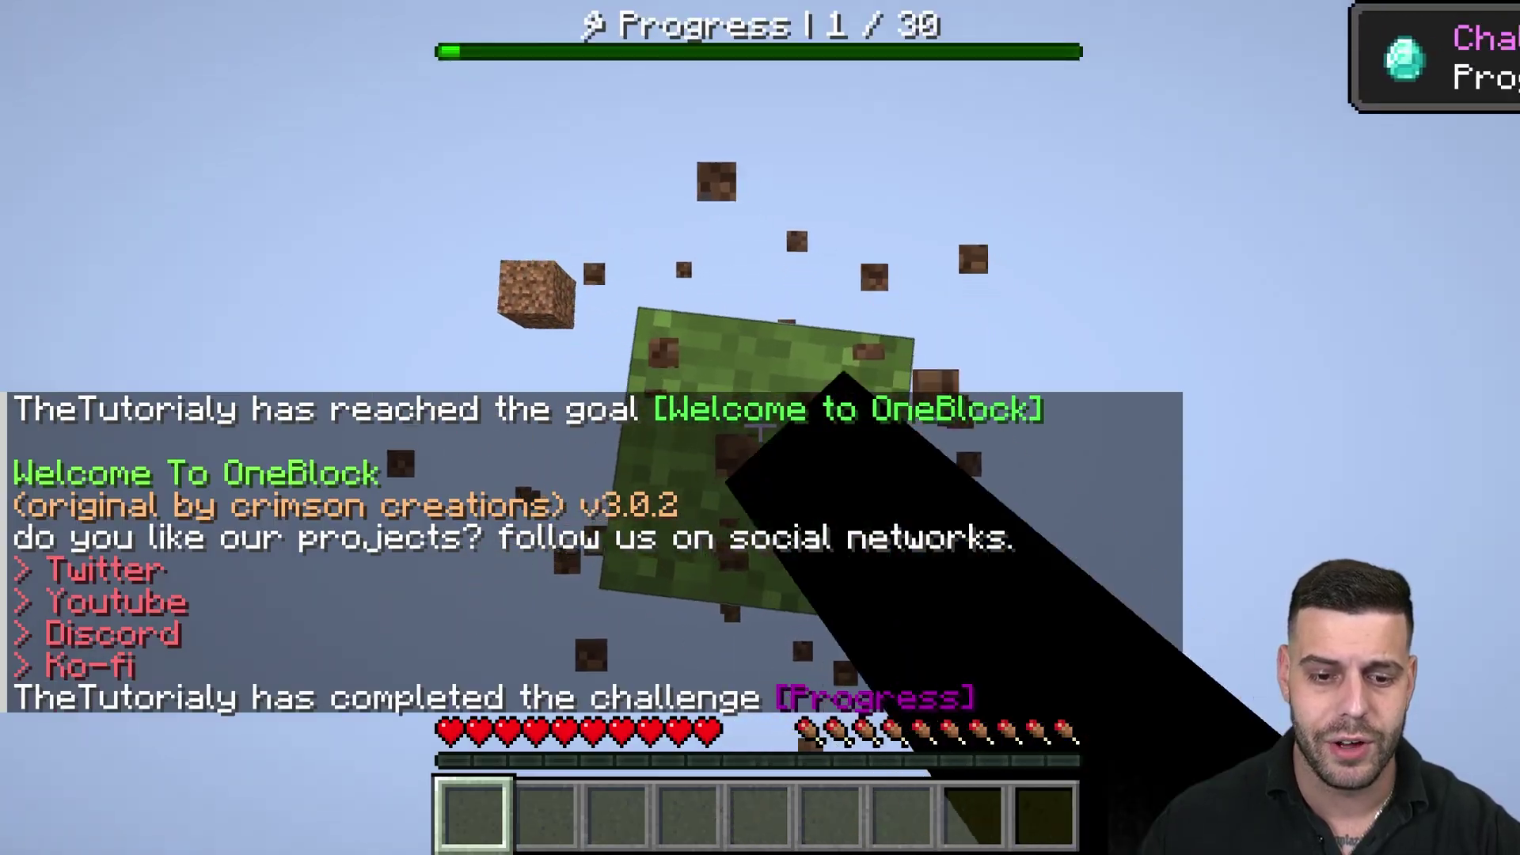
{"action": "left_click", "coordinate": [760, 428]}
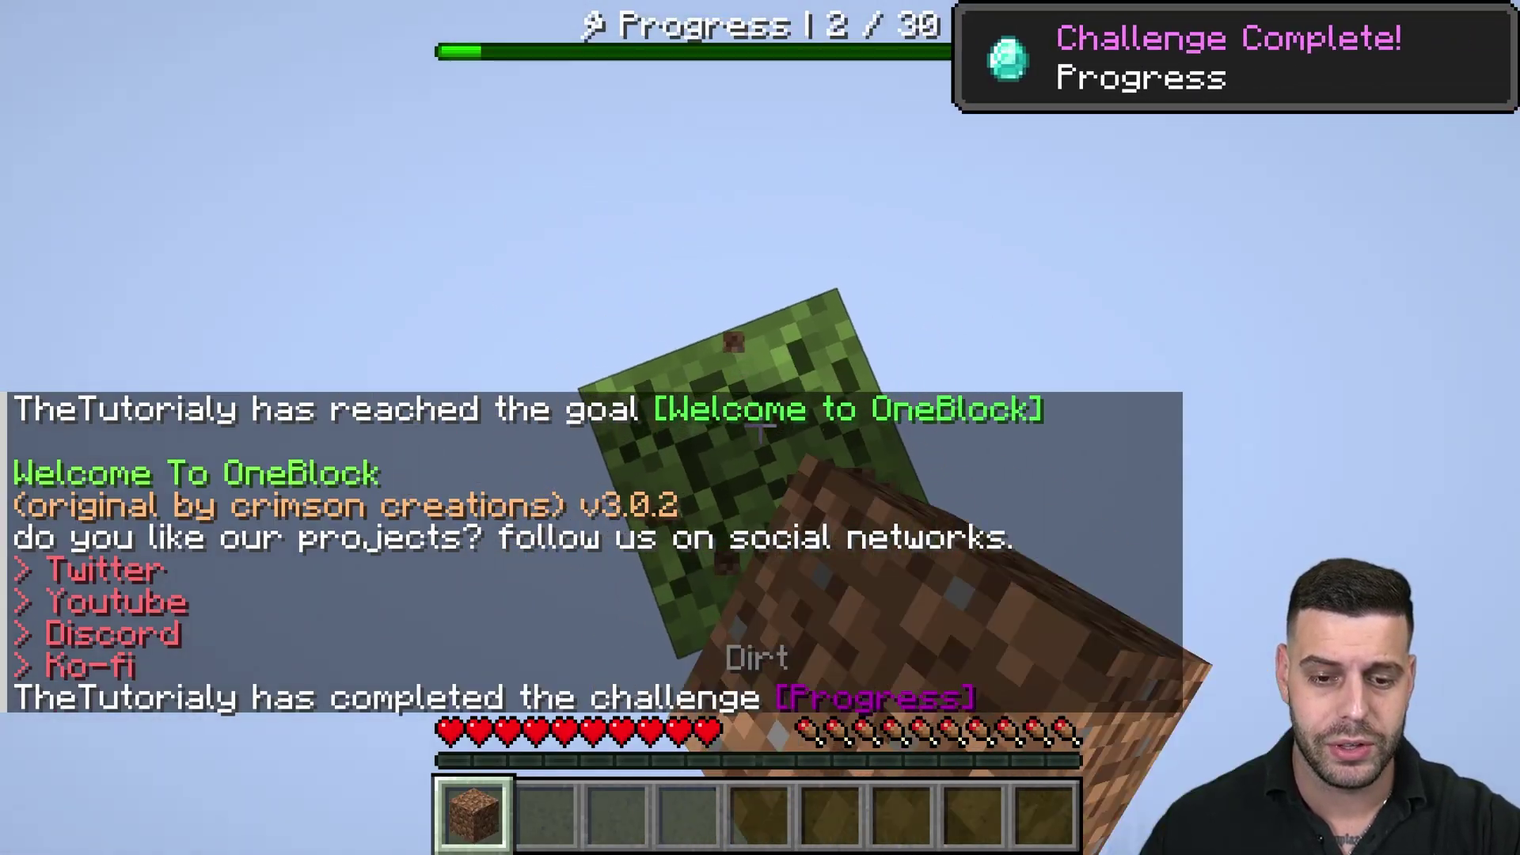
{"action": "left_click", "coordinate": [760, 427]}
{"action": "key", "text": "F5"}
{"action": "key", "text": "F5"}
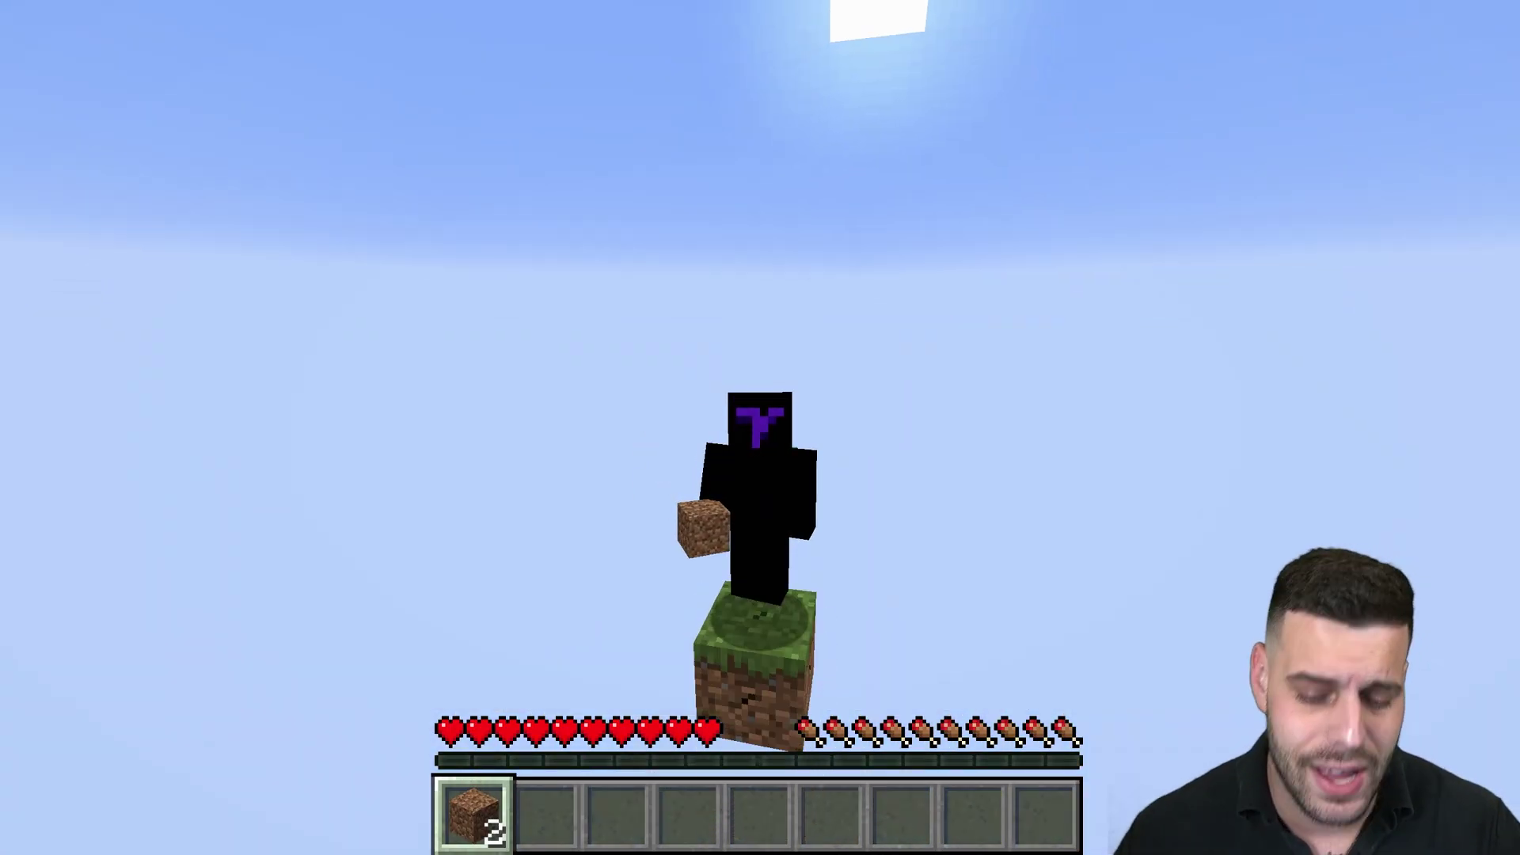